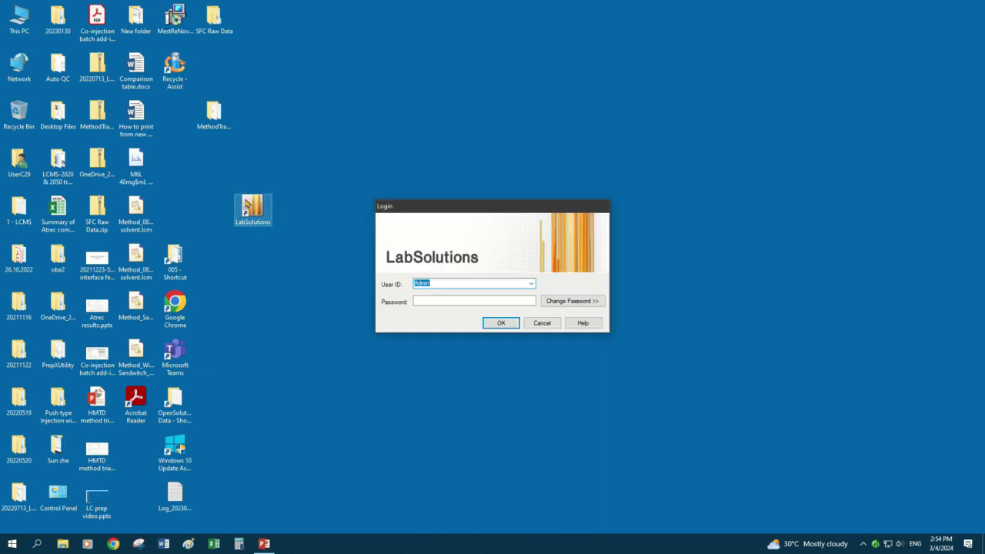
- Log in to LabSolutions and open the Prep FRC-10A instrument's realtime analysis window
{"action": "left_click", "coordinate": [500, 324]}
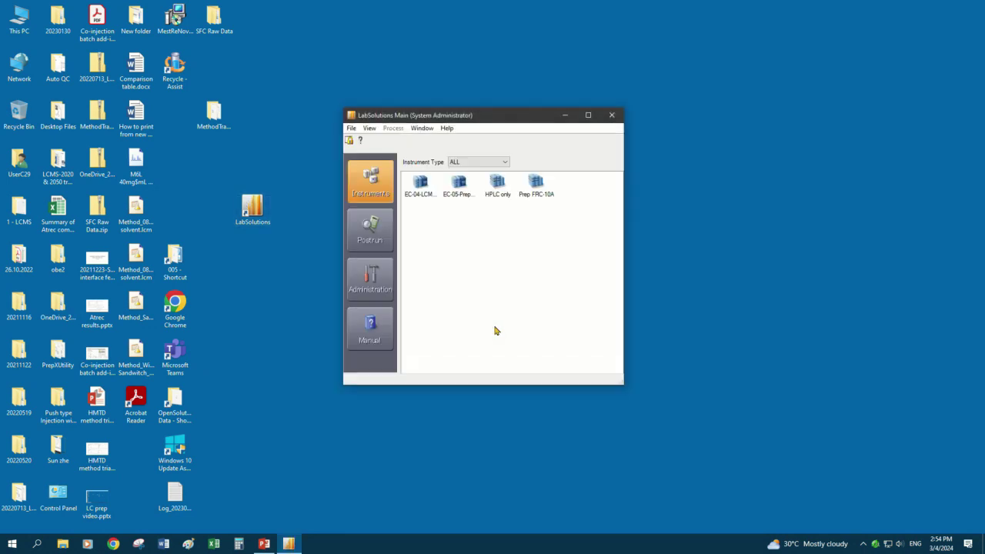
{"action": "double_click", "coordinate": [536, 183]}
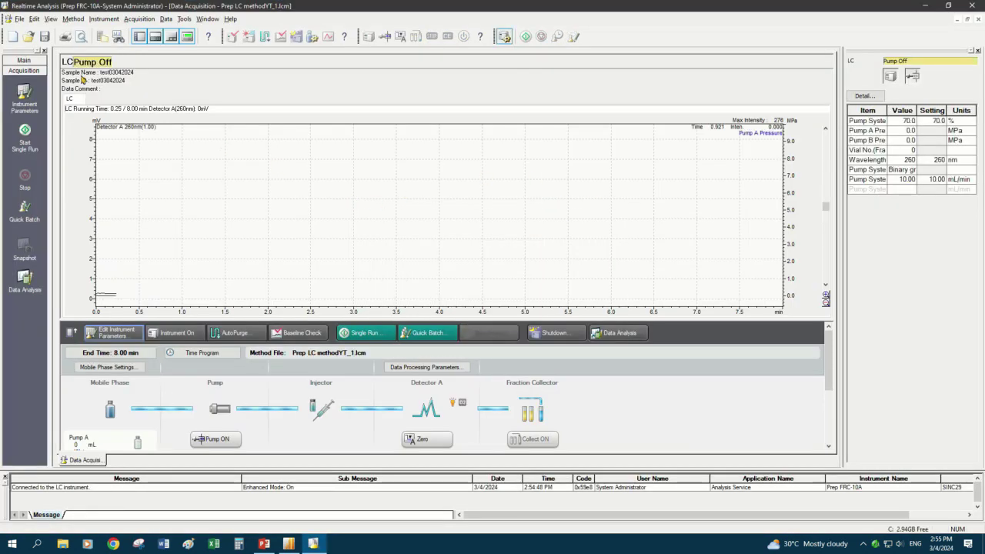
- Start a new method with binary gradient (B.GE) pump mode and a 10 min stop time
{"action": "left_click", "coordinate": [19, 19]}
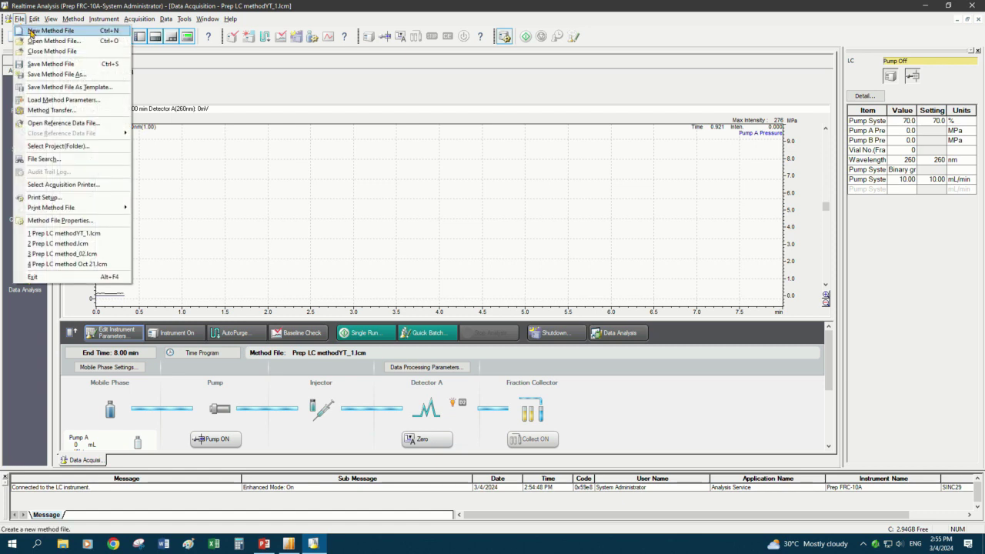
{"action": "left_click", "coordinate": [30, 30]}
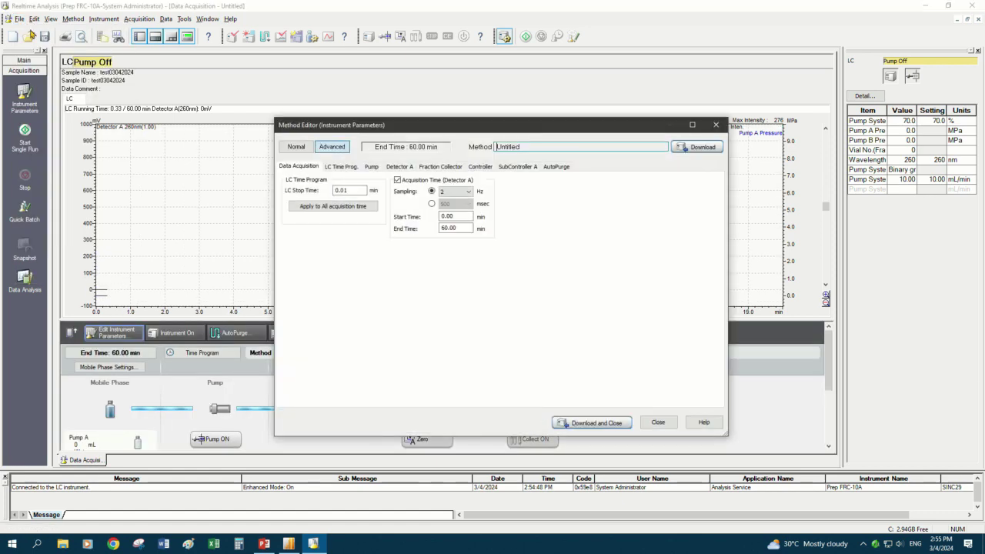
{"action": "left_click", "coordinate": [350, 168]}
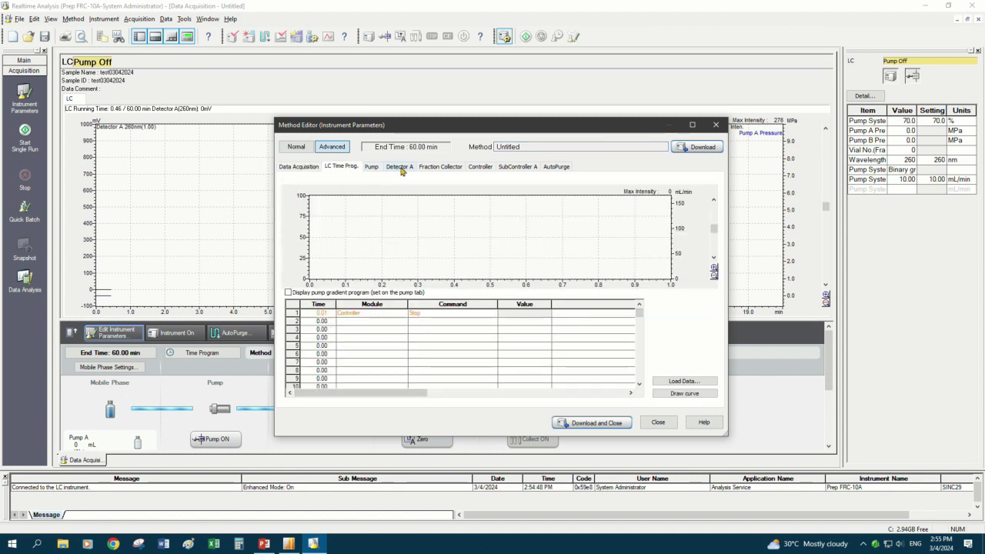
{"action": "left_click", "coordinate": [376, 167]}
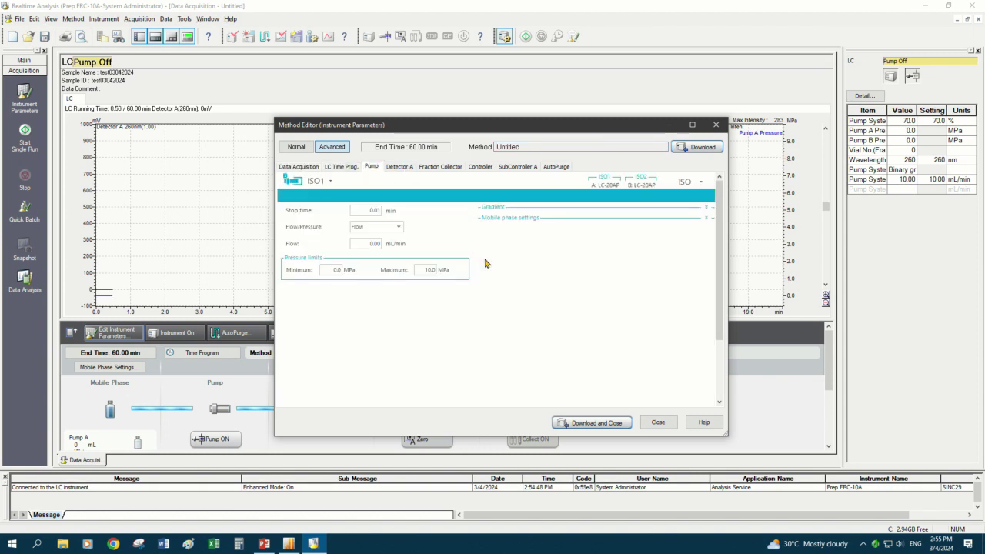
{"action": "left_click", "coordinate": [702, 185]}
{"action": "left_click", "coordinate": [704, 201]}
{"action": "left_click", "coordinate": [536, 307]}
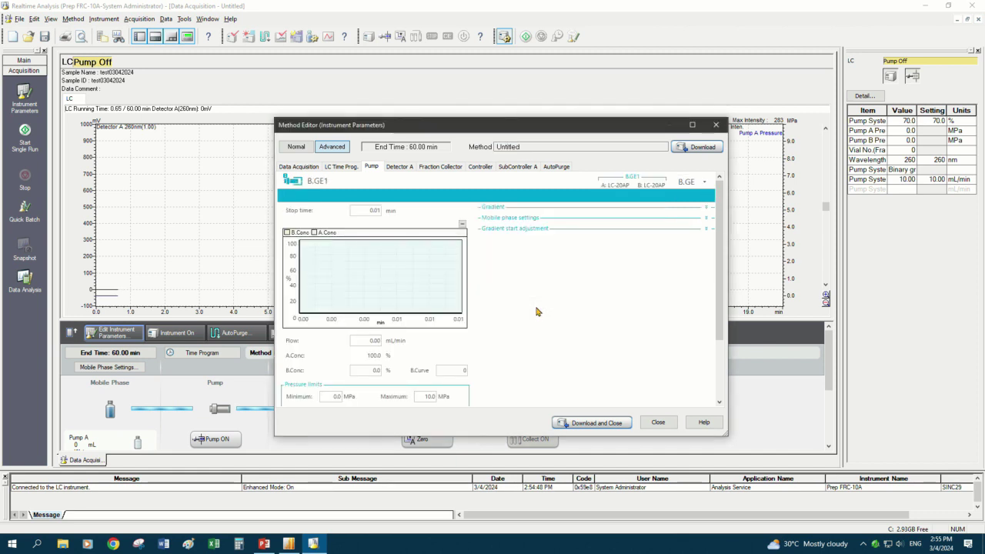
{"action": "left_click", "coordinate": [301, 166]}
{"action": "type", "text": "10"}
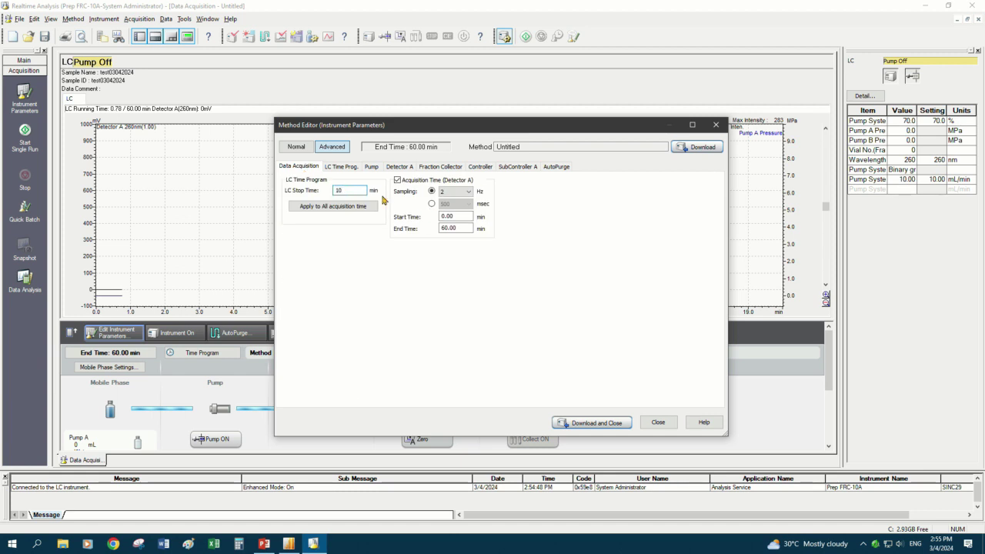
{"action": "left_click", "coordinate": [352, 209]}
- Set pump flow to 10 mL/min, B concentration to 70% and maximum pressure to 40 MPa
{"action": "left_click", "coordinate": [372, 167]}
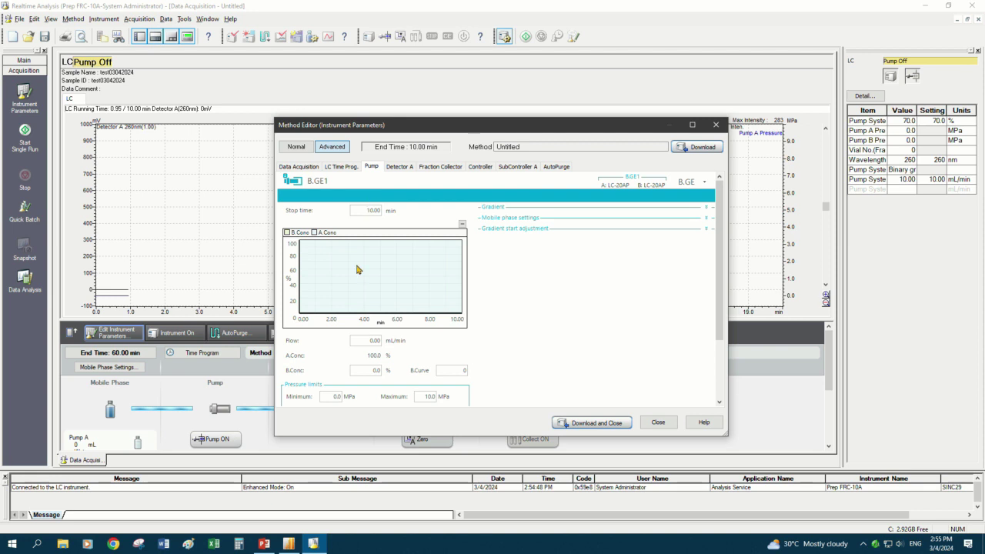
{"action": "double_click", "coordinate": [366, 340]}
{"action": "type", "text": "10"}
{"action": "double_click", "coordinate": [370, 370]}
{"action": "type", "text": "70"}
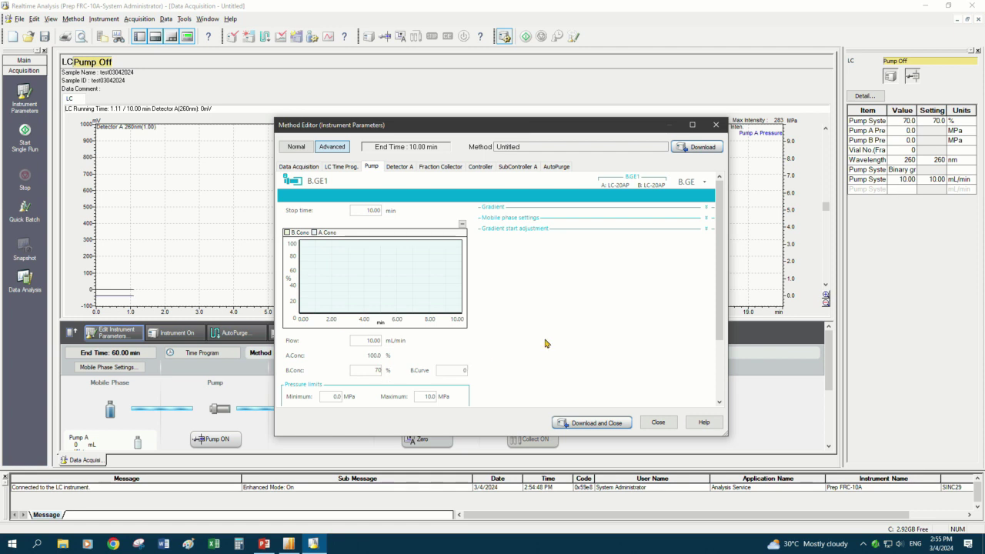
{"action": "key", "text": "Tab"}
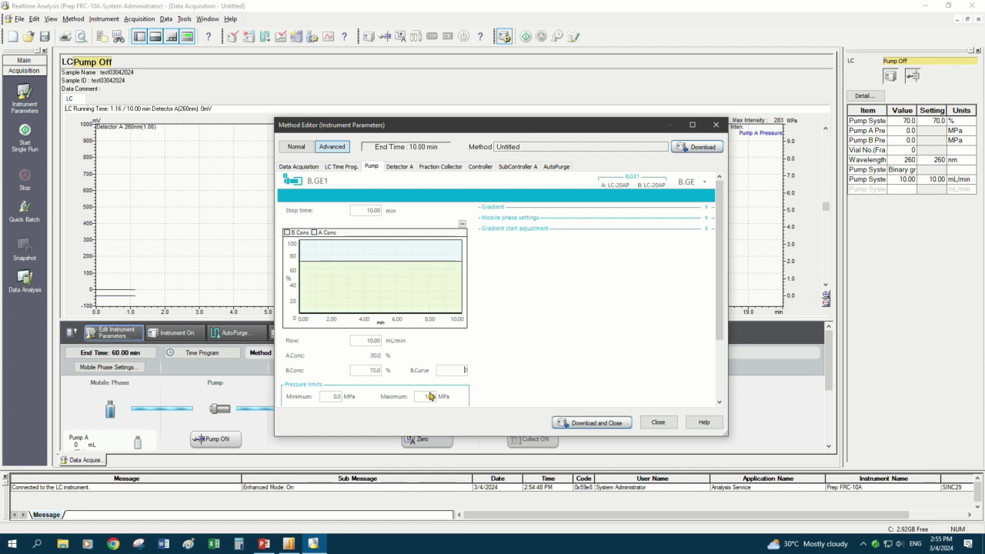
{"action": "double_click", "coordinate": [428, 397]}
{"action": "type", "text": "40"}
{"action": "left_click", "coordinate": [452, 371]}
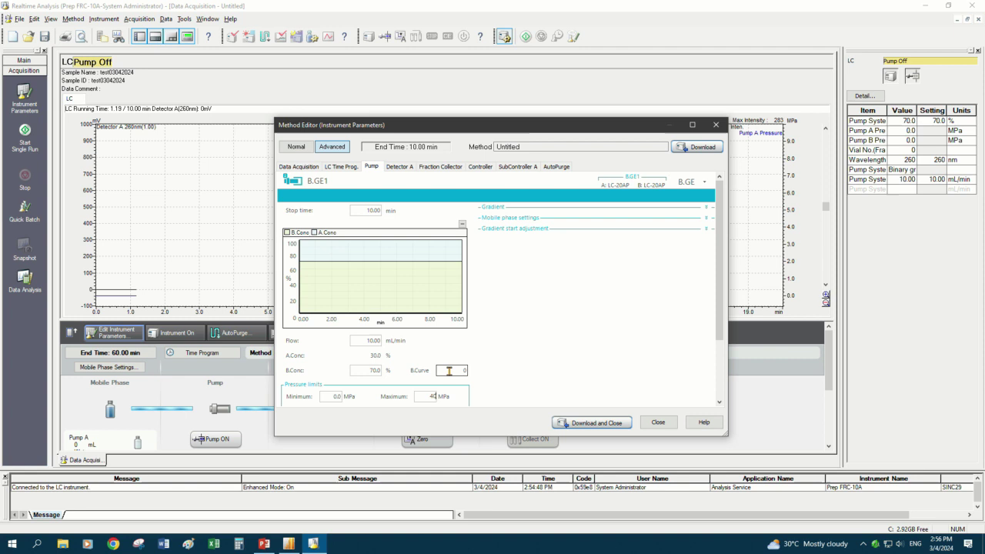
{"action": "scroll", "coordinate": [614, 324], "scroll_direction": "down", "scroll_amount": 2}
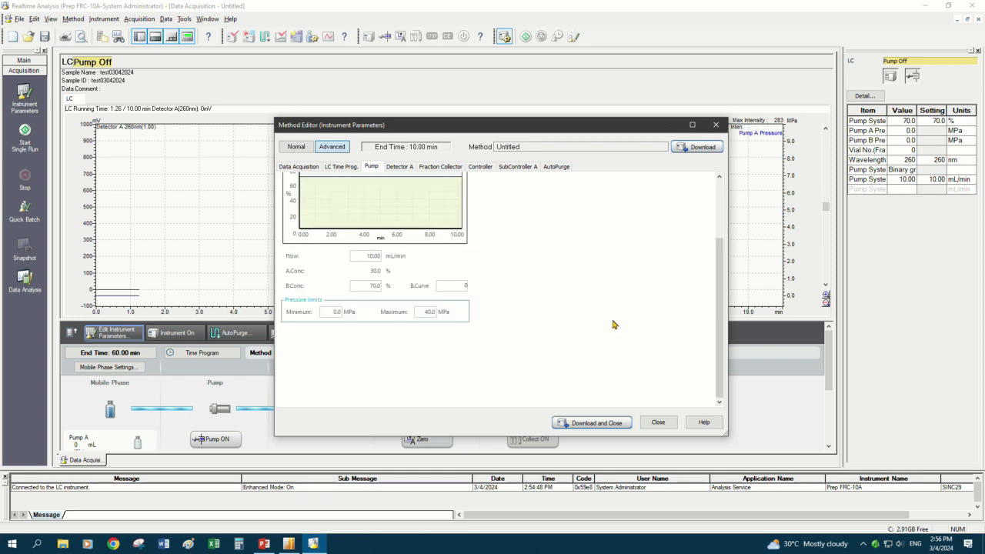
{"action": "scroll", "coordinate": [613, 324], "scroll_direction": "up", "scroll_amount": 2}
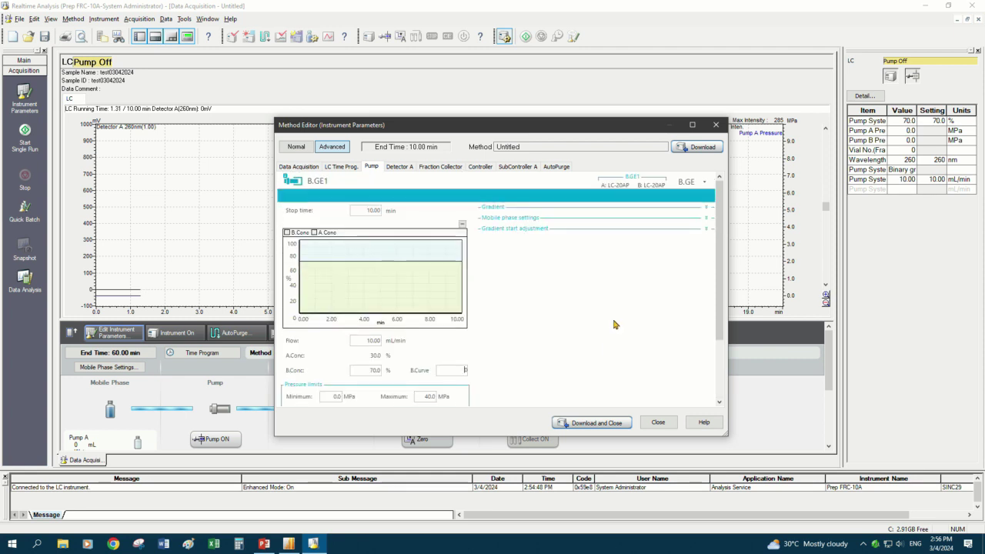
- Set the detector to 260 nm with AU intensity units, then download the method and close the editor
{"action": "left_click", "coordinate": [400, 168]}
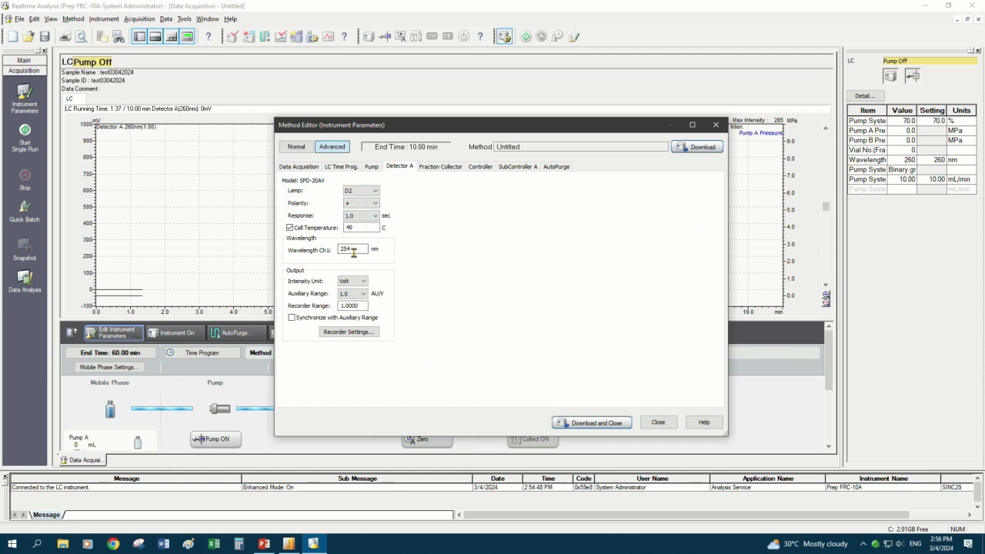
{"action": "double_click", "coordinate": [355, 249]}
{"action": "type", "text": "260"}
{"action": "left_click", "coordinate": [358, 281]}
{"action": "left_click", "coordinate": [350, 300]}
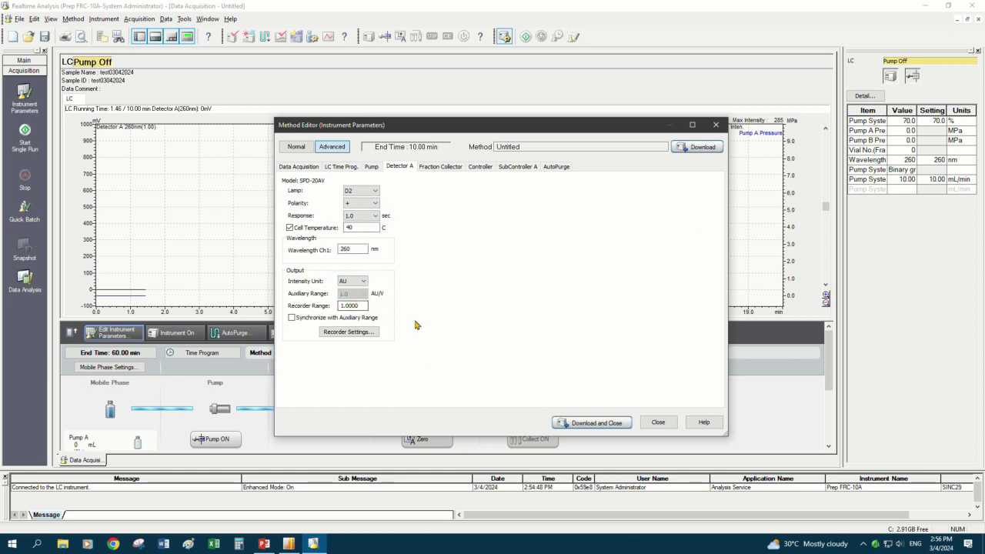
{"action": "left_click", "coordinate": [481, 167]}
{"action": "left_click", "coordinate": [391, 170]}
{"action": "left_click", "coordinate": [596, 423]}
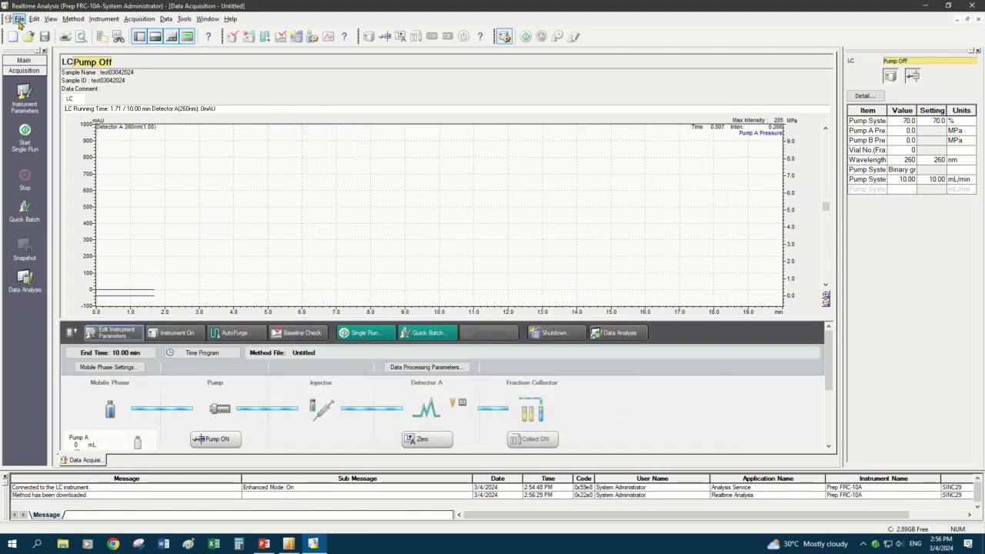
- Save the method as 'Prep LC method.lcm' in the folder holding Prep LC methodYT_1.lcm
{"action": "left_click", "coordinate": [19, 19]}
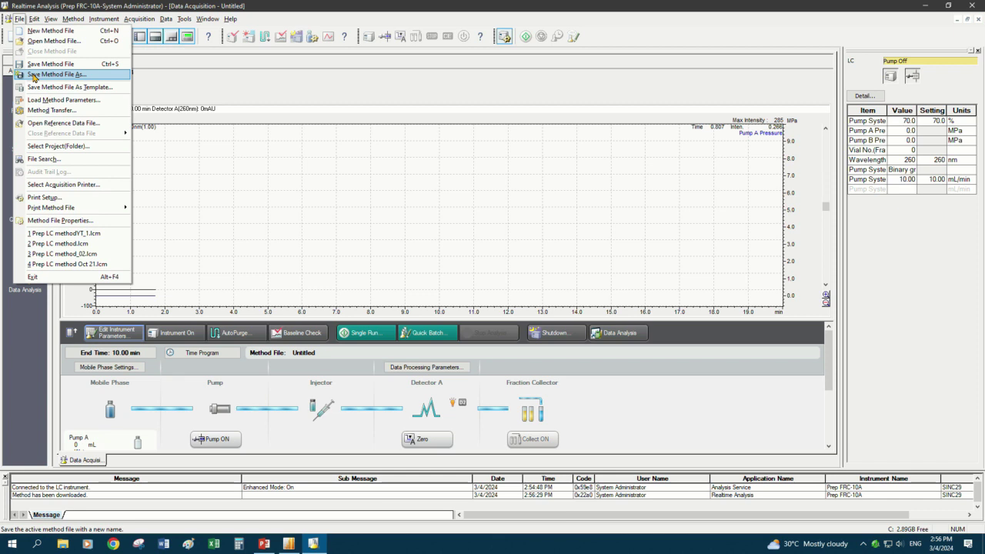
{"action": "left_click", "coordinate": [56, 75]}
{"action": "left_click", "coordinate": [544, 215]}
{"action": "left_click", "coordinate": [543, 215]}
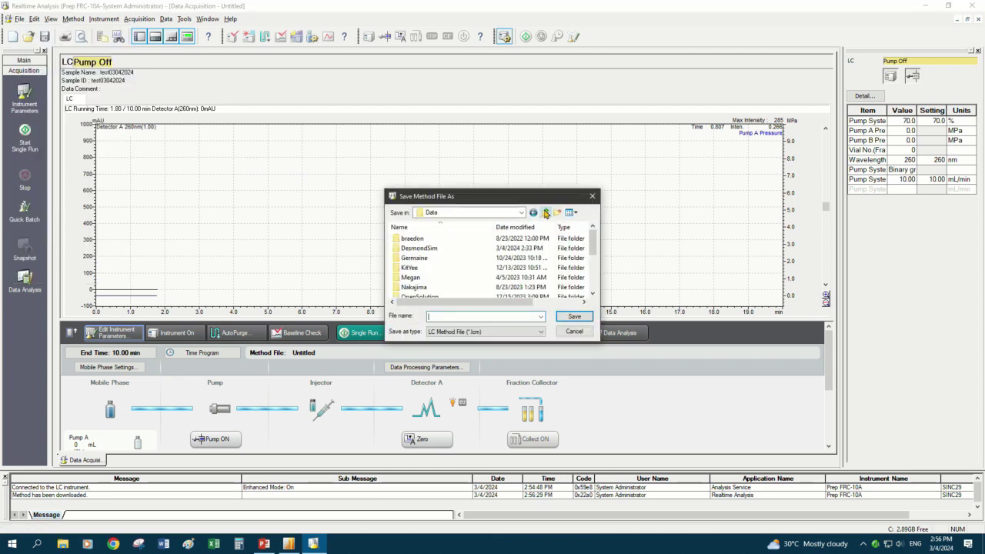
{"action": "double_click", "coordinate": [450, 248]}
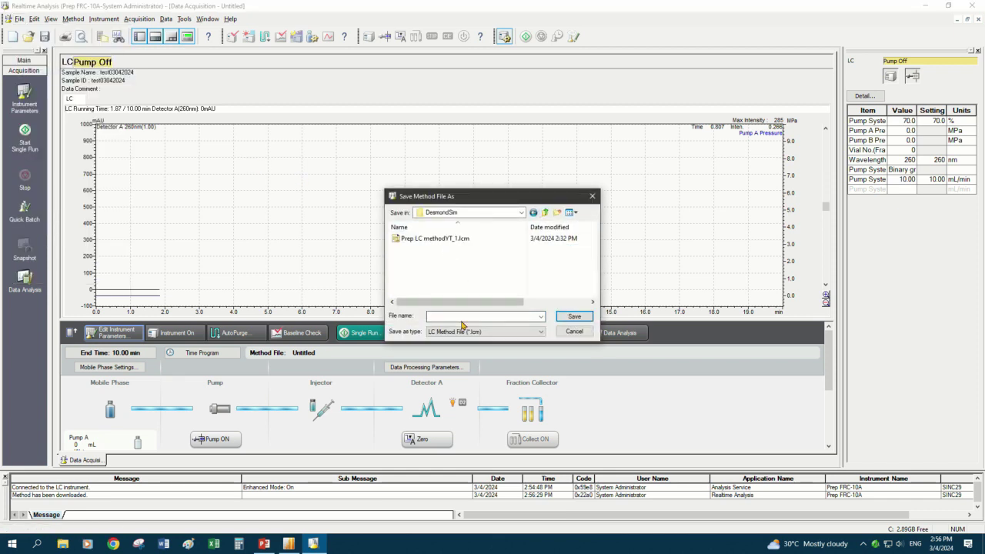
{"action": "left_click", "coordinate": [463, 241]}
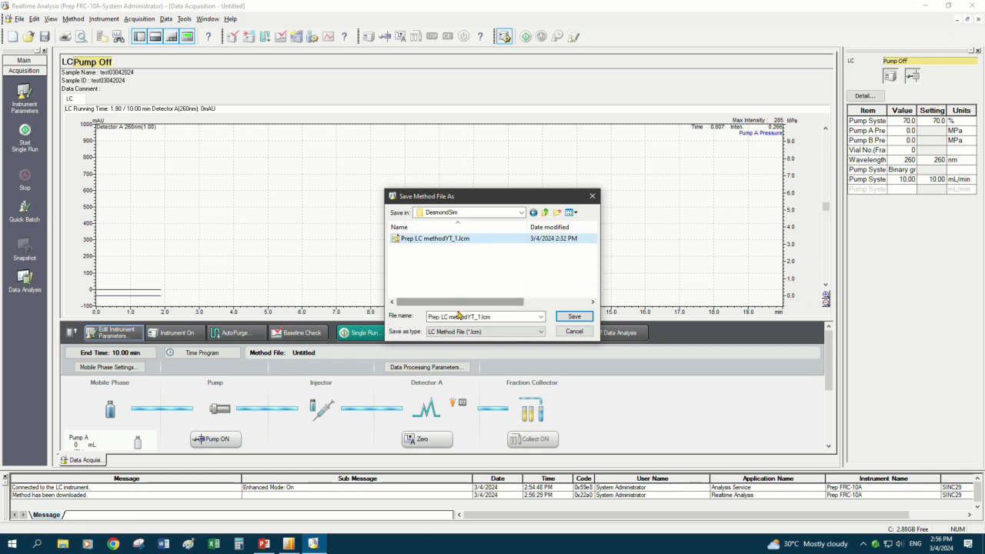
{"action": "left_click", "coordinate": [475, 316]}
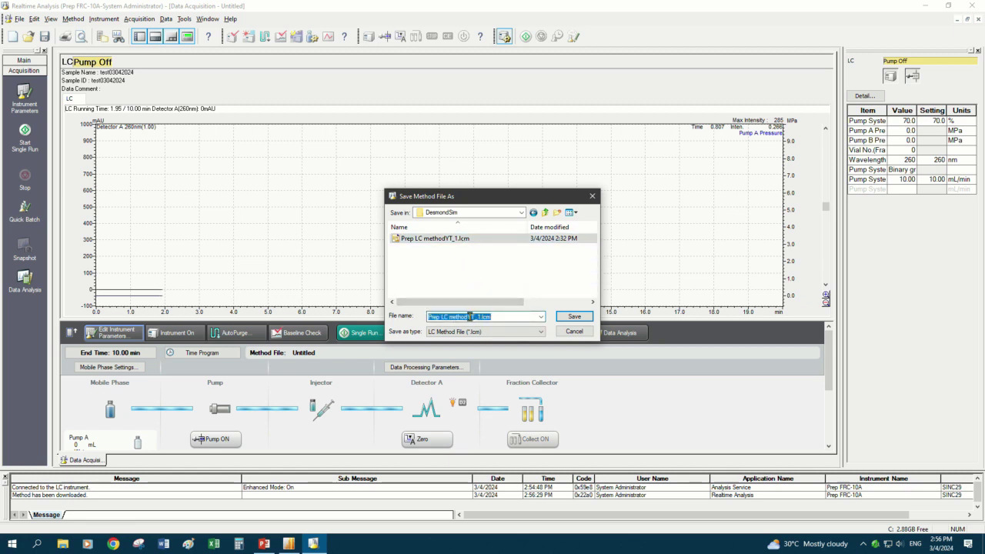
{"action": "left_click", "coordinate": [471, 316]}
{"action": "key", "text": "Delete"}
{"action": "key", "text": "Delete"}
{"action": "key", "text": "Delete"}
{"action": "key", "text": "Delete"}
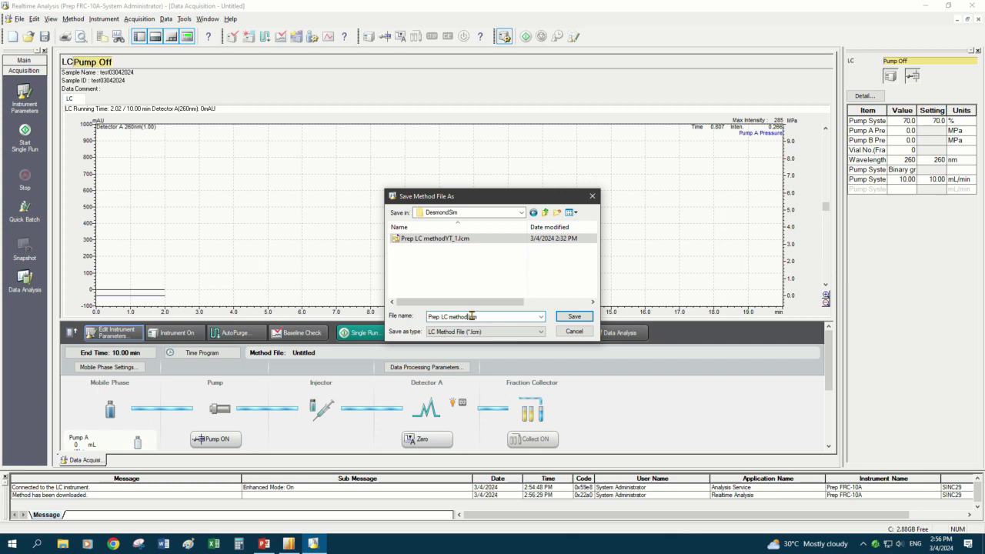
{"action": "left_click", "coordinate": [574, 317]}
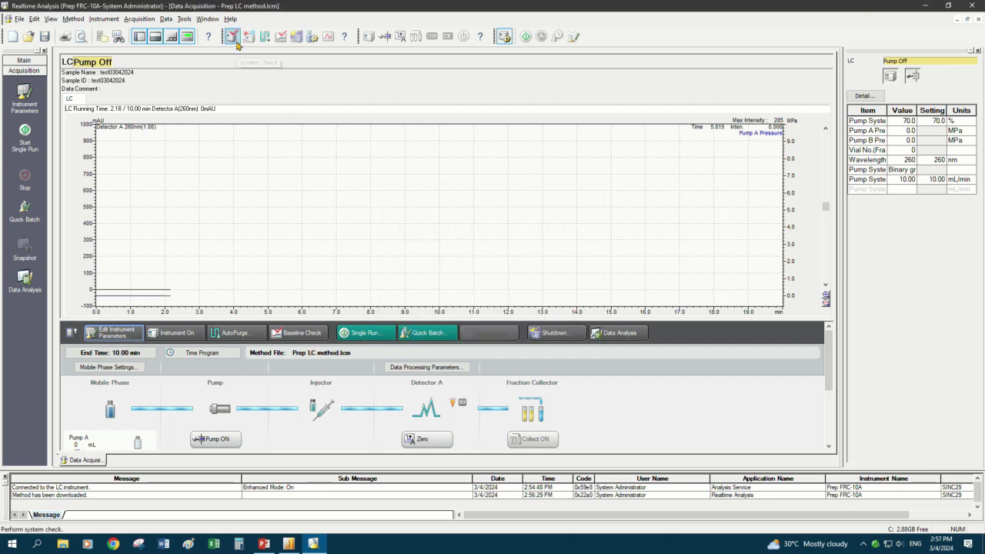
- Switch the LC instrument on and open Batch-001 in Realtime Batch, selecting rows 2–8
{"action": "left_click", "coordinate": [370, 38]}
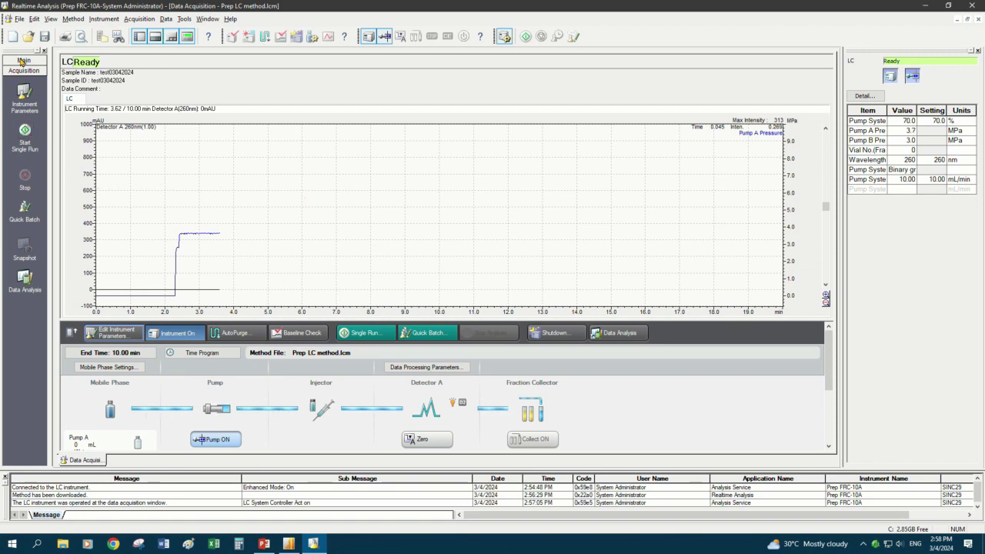
{"action": "left_click", "coordinate": [23, 62]}
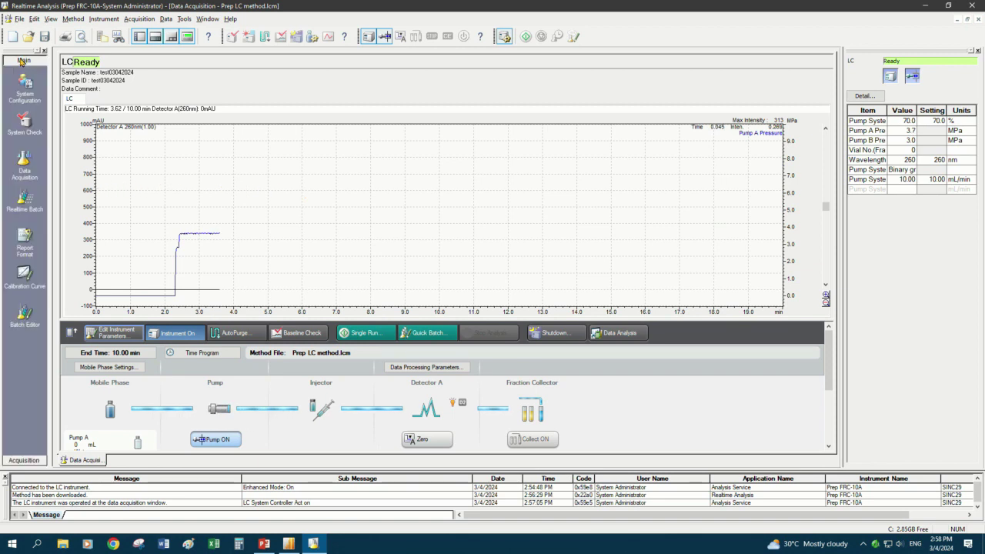
{"action": "left_click", "coordinate": [24, 202]}
{"action": "left_click_drag", "start_coordinate": [75, 86], "coordinate": [76, 129]}
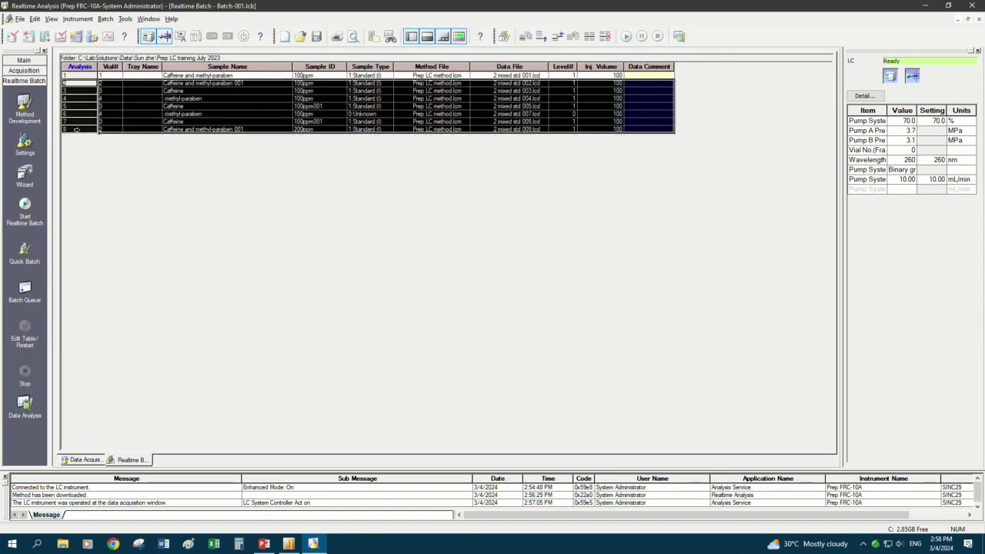
{"action": "left_click", "coordinate": [19, 19]}
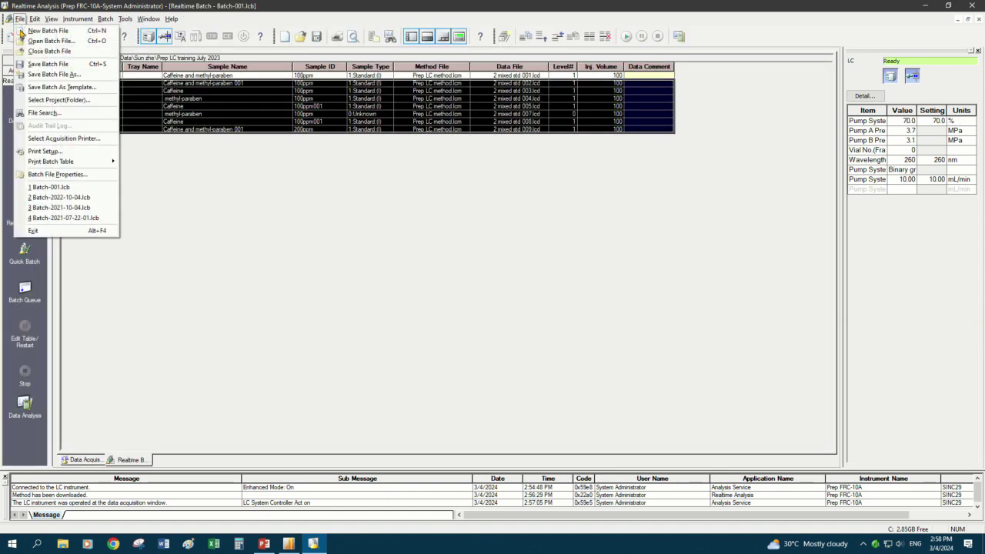
- Create a new batch whose row 1 has vial 1, tray 1, sample 5MixDrug_100ppm and data file 5MixDrug_100ppm.lcd
{"action": "left_click", "coordinate": [41, 33]}
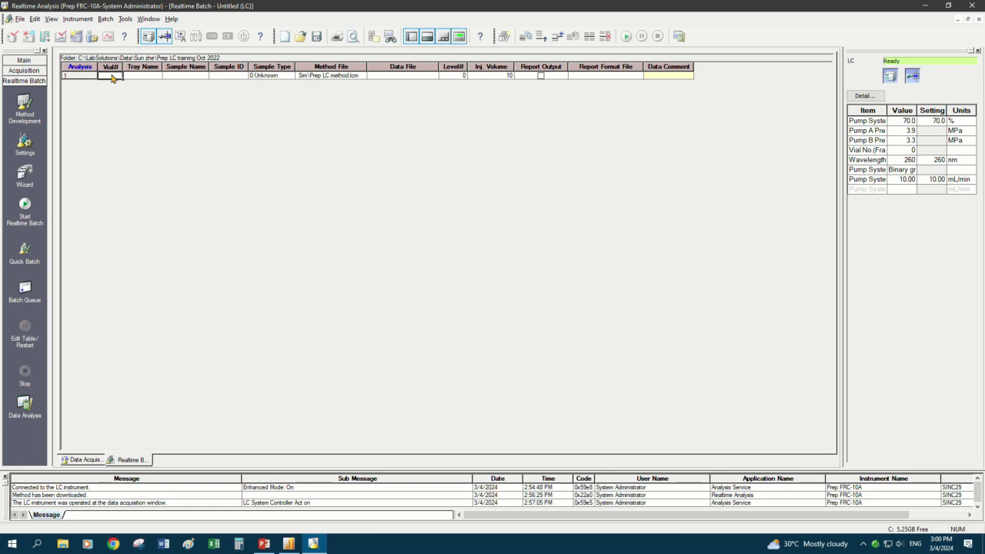
{"action": "left_click", "coordinate": [140, 79]}
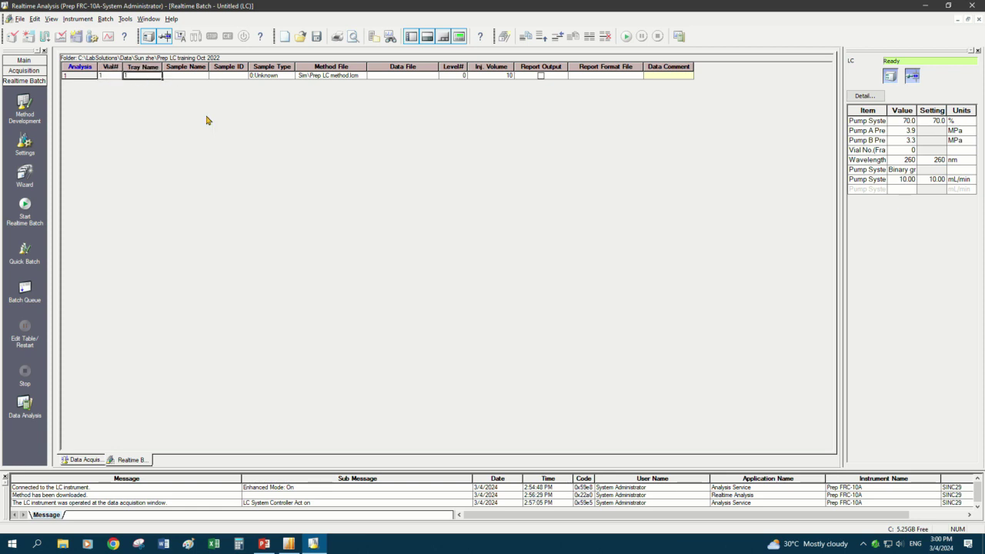
{"action": "left_click", "coordinate": [205, 78]}
{"action": "type", "text": "5MixDrug_100"}
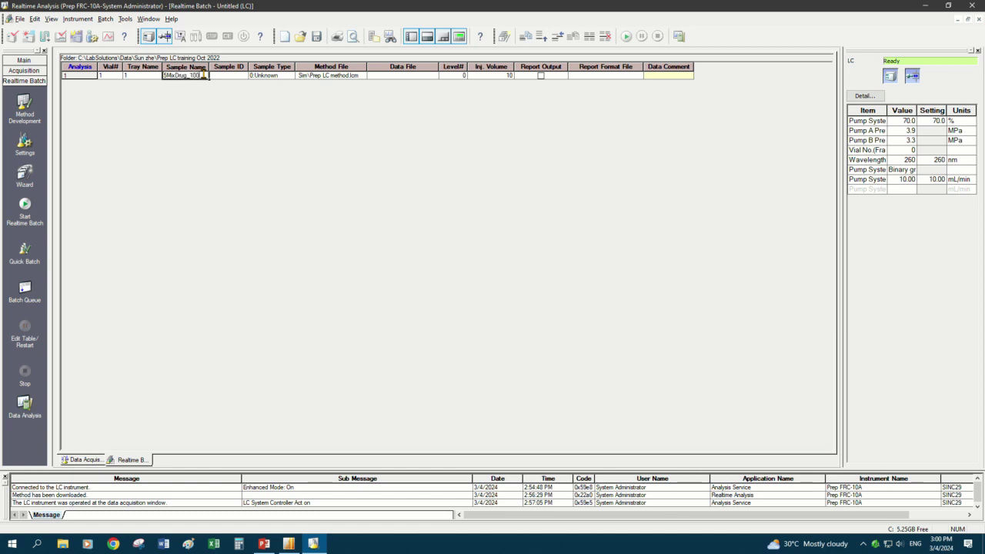
{"action": "type", "text": "pp"}
{"action": "left_click", "coordinate": [235, 77]}
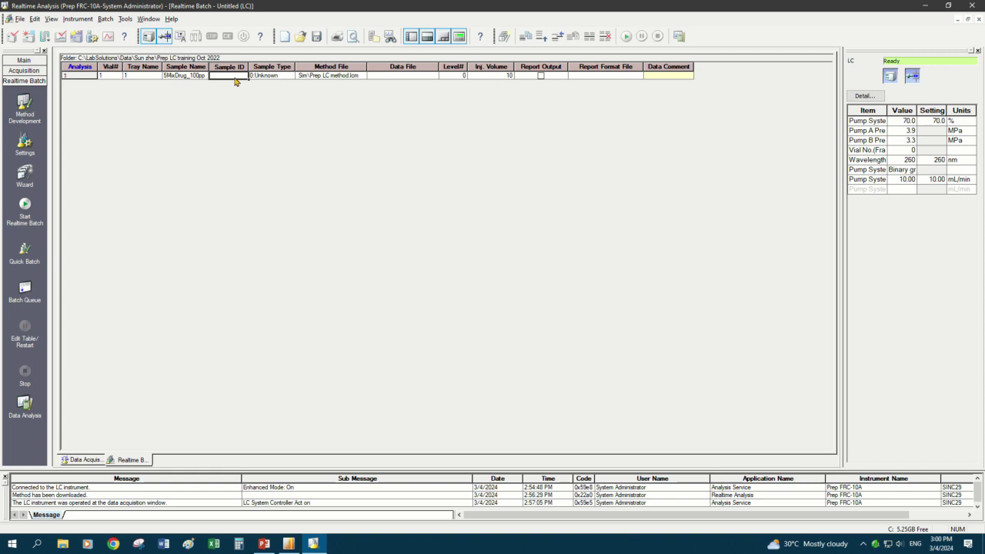
{"action": "type", "text": "5Mix"}
{"action": "type", "text": "Drug_100ppm"}
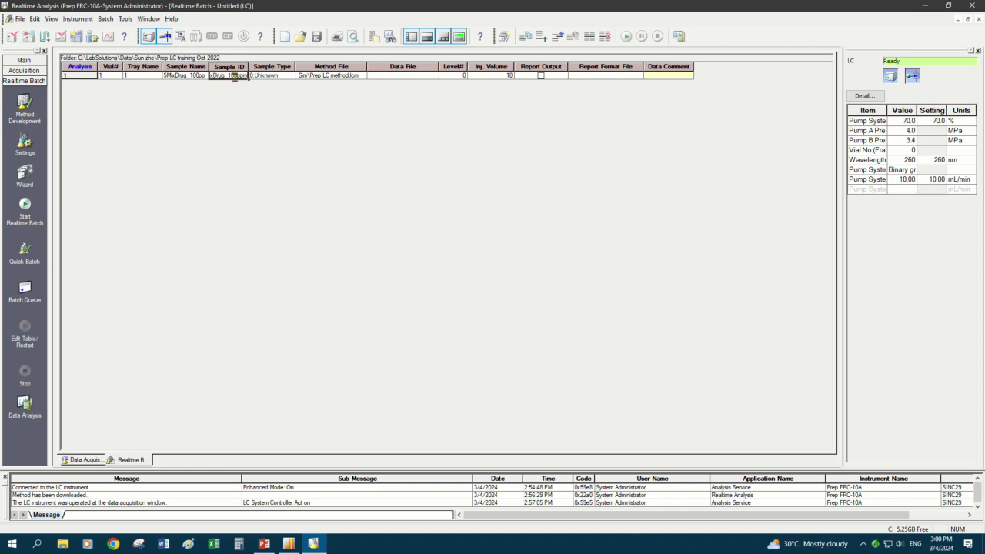
{"action": "left_click", "coordinate": [207, 75]}
{"action": "double_click", "coordinate": [413, 77]}
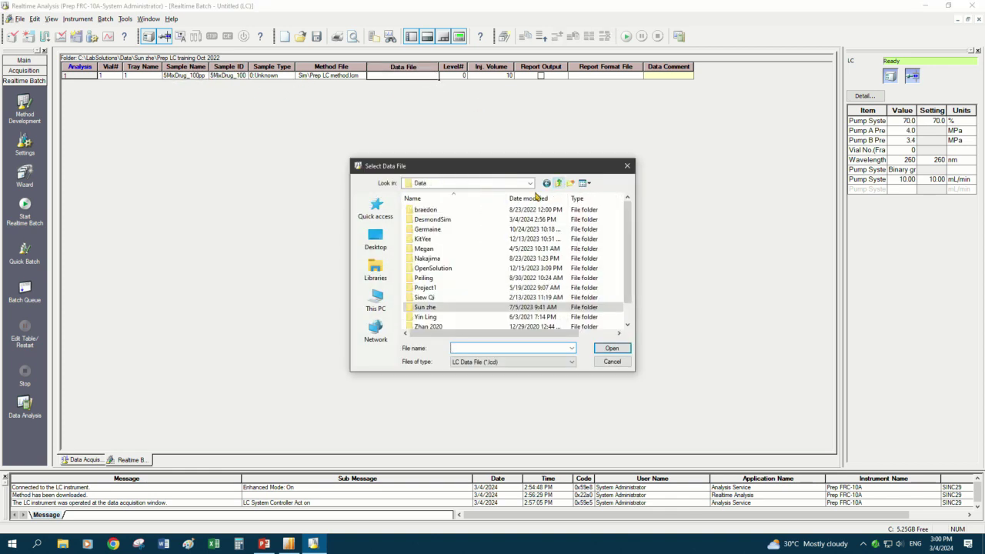
{"action": "type", "text": "5MixDrug_100p"}
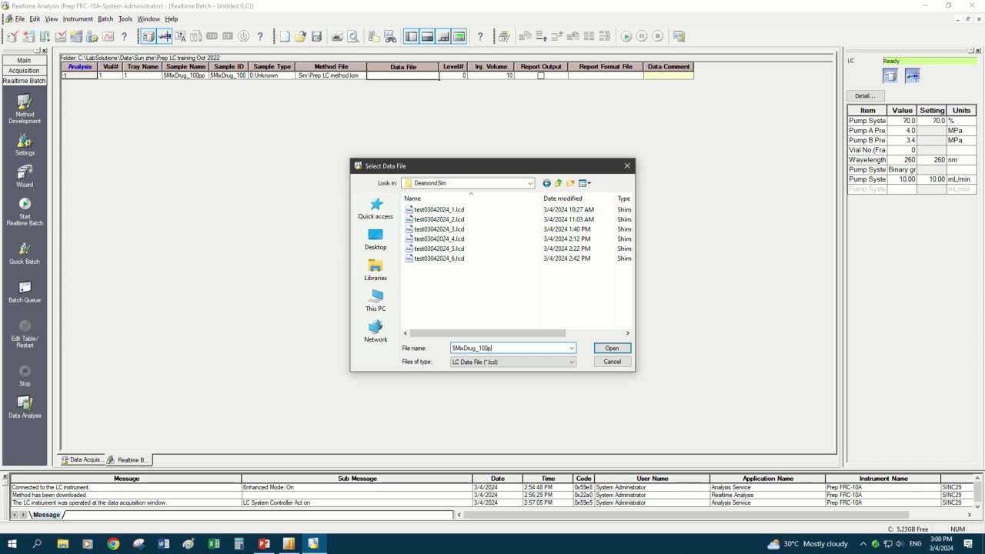
{"action": "type", "text": "pm"}
{"action": "left_click", "coordinate": [611, 348]}
{"action": "key", "text": "Tab"}
- Enter injection volume 100 and save the batch as 5MixDrug_100ppm.lcb in the DesmondSim folder
{"action": "type", "text": "100"}
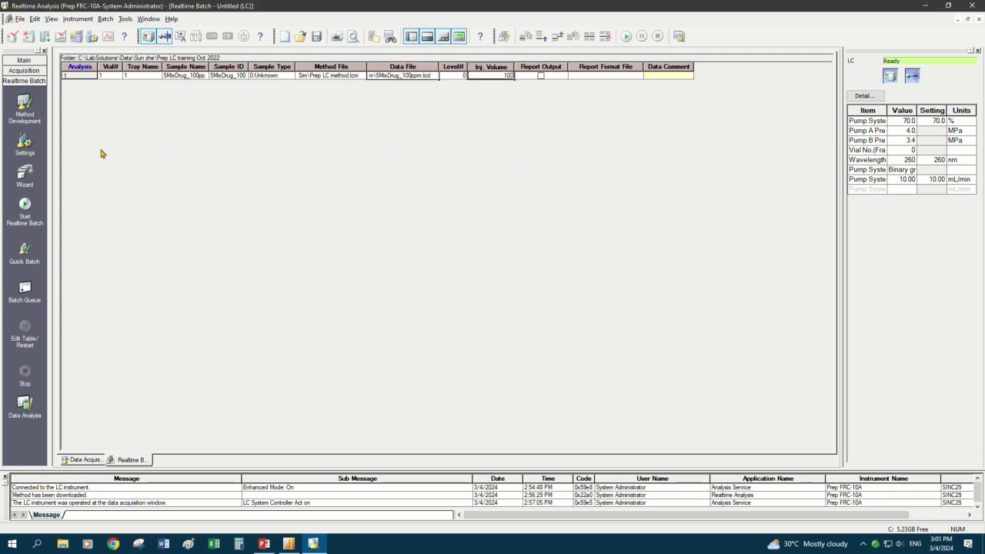
{"action": "left_click", "coordinate": [19, 18]}
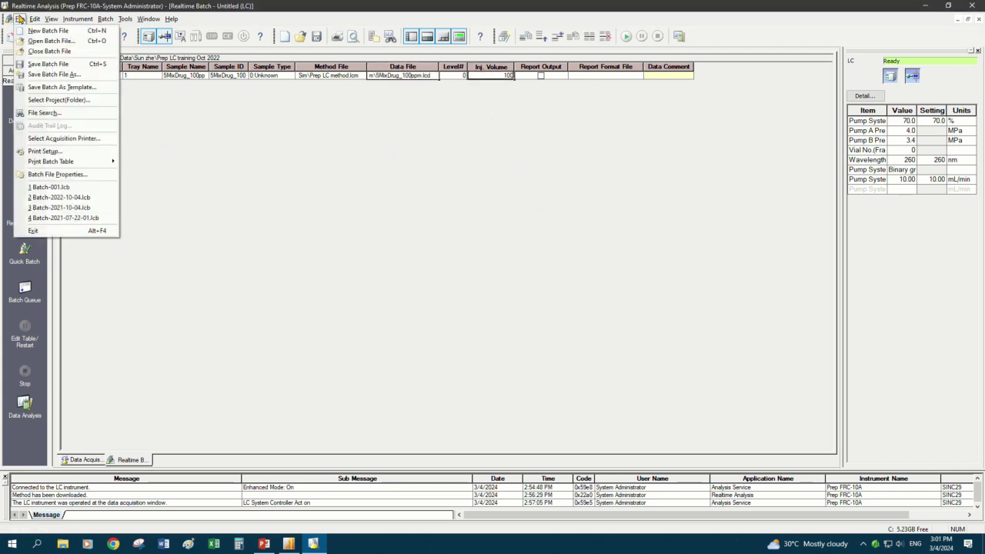
{"action": "left_click", "coordinate": [54, 74]}
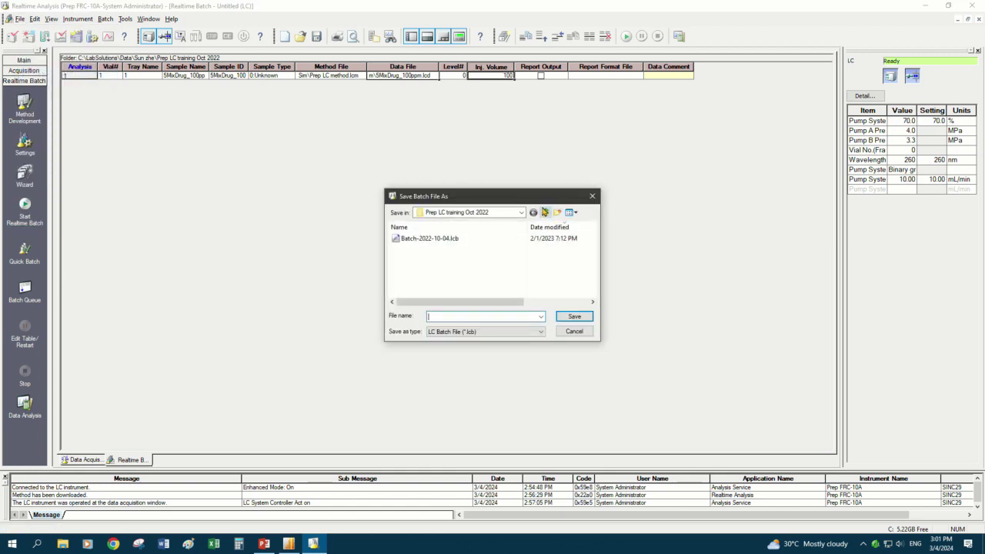
{"action": "left_click", "coordinate": [545, 212]}
{"action": "left_click", "coordinate": [545, 212]}
{"action": "left_click", "coordinate": [443, 248]}
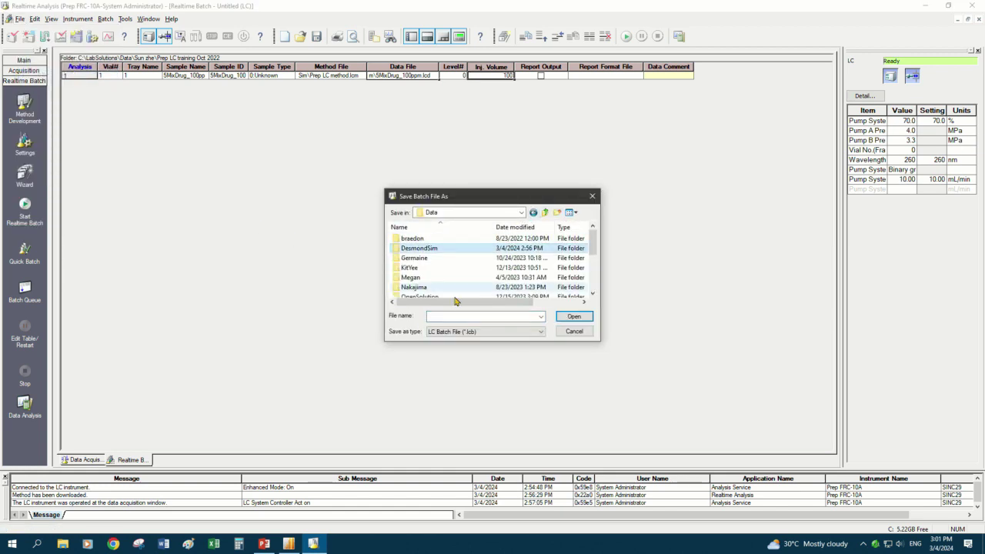
{"action": "double_click", "coordinate": [448, 248]}
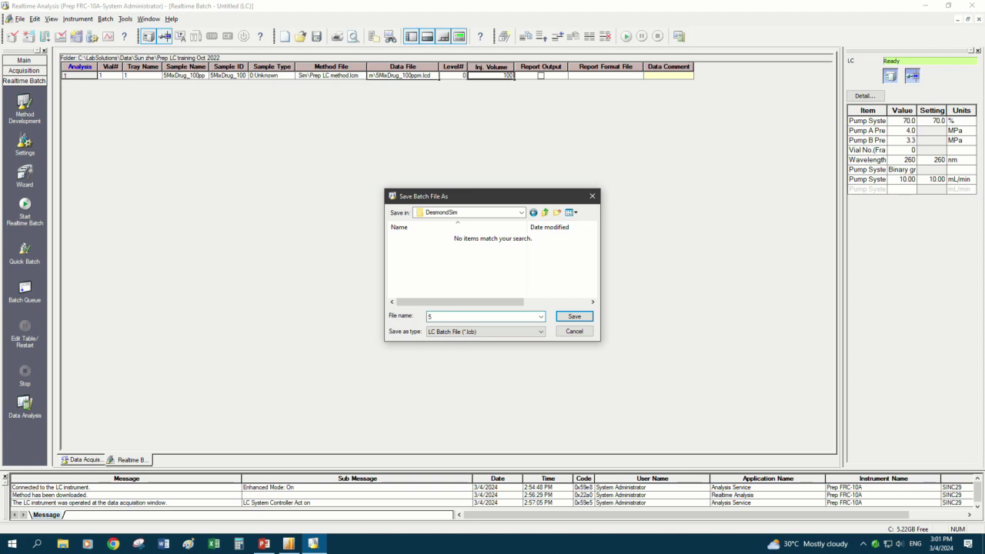
{"action": "type", "text": "5MixDrug_100ppm"}
{"action": "left_click", "coordinate": [574, 317]}
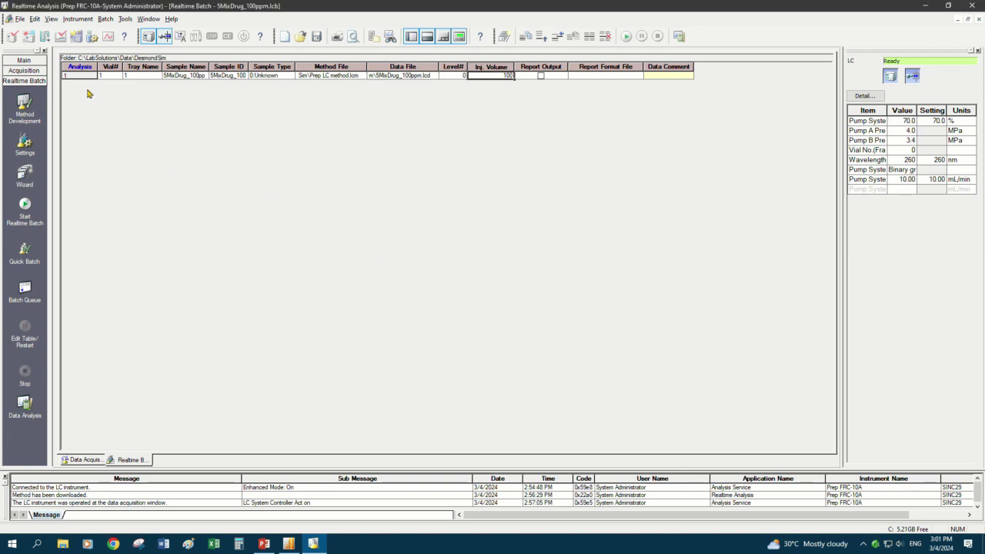
- Run the realtime batch from its first row, confirming the execution range
{"action": "left_click", "coordinate": [80, 76]}
{"action": "left_click", "coordinate": [26, 206]}
{"action": "left_click", "coordinate": [587, 256]}
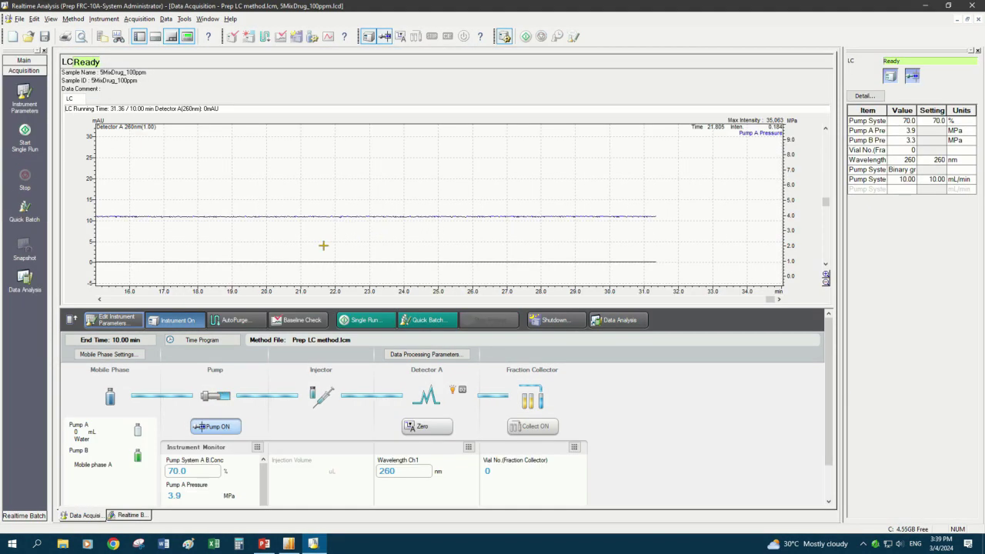
- Turn on fraction collection in the method's Fraction Collector settings
{"action": "left_click", "coordinate": [214, 343]}
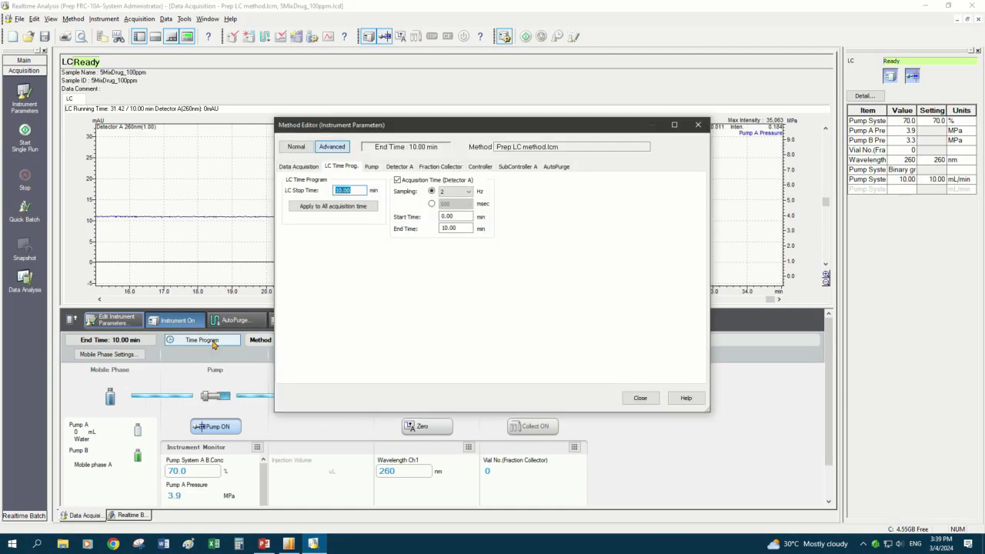
{"action": "left_click", "coordinate": [442, 169]}
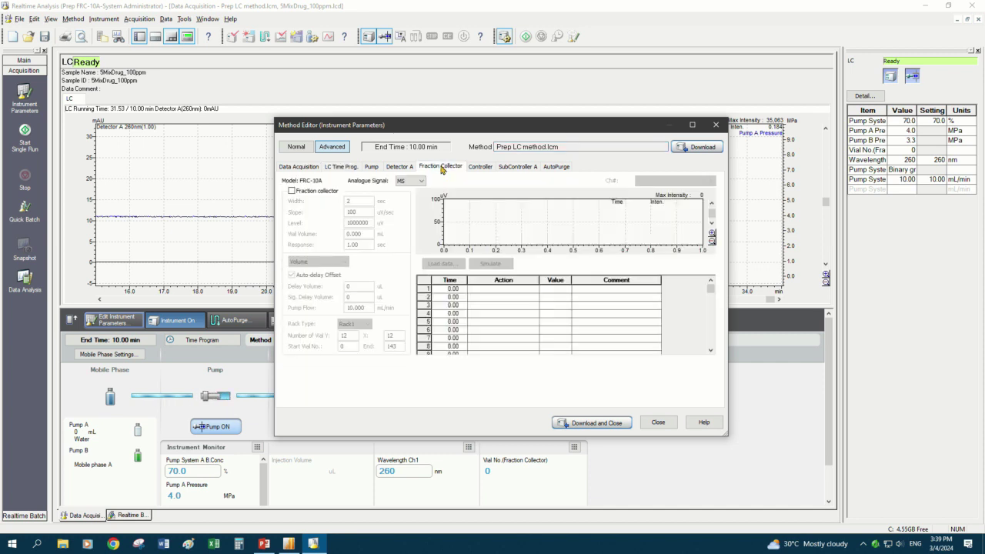
{"action": "left_click", "coordinate": [293, 190]}
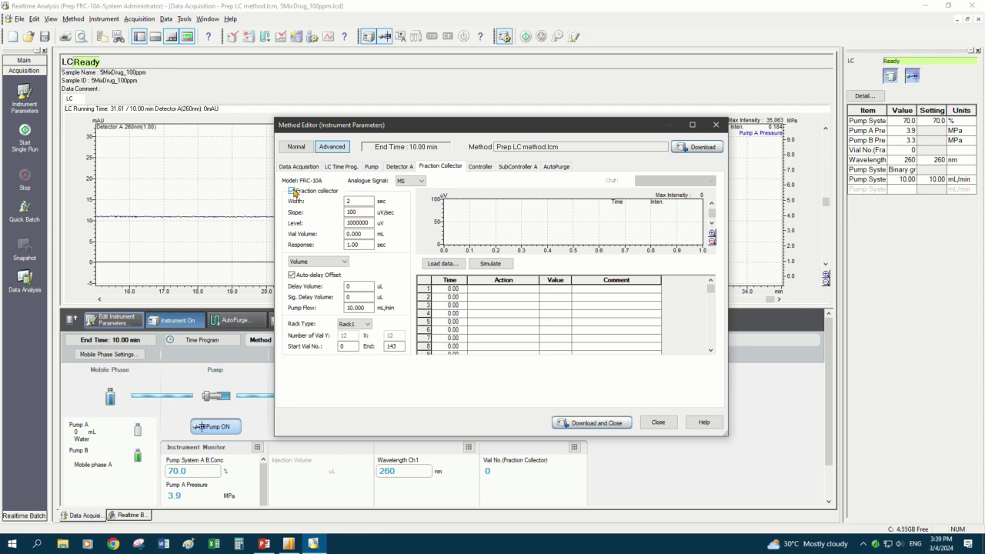
- Load the recorded chromatogram from the DesmondSim folder into the fraction preview
{"action": "left_click", "coordinate": [438, 264]}
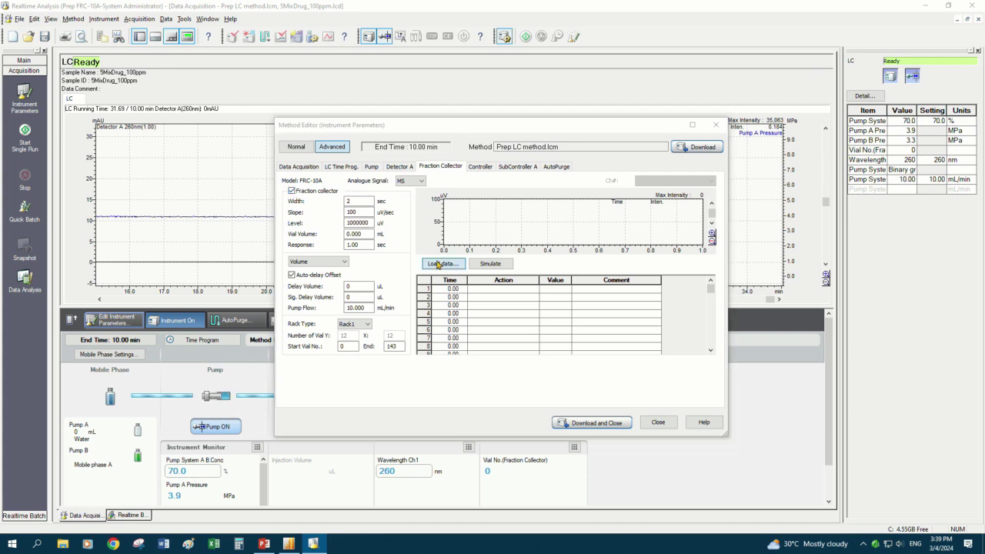
{"action": "left_click", "coordinate": [568, 195]}
{"action": "left_click", "coordinate": [568, 194]}
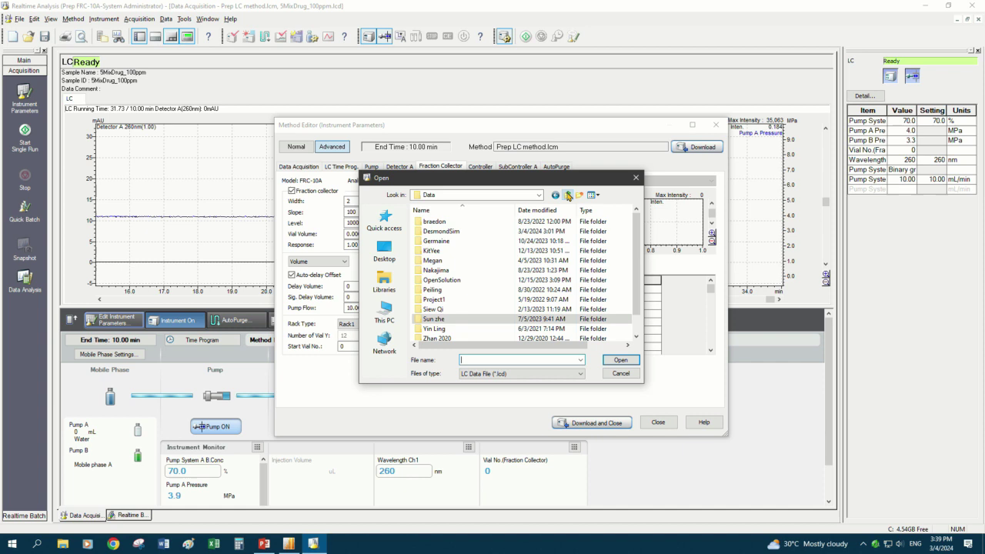
{"action": "left_click", "coordinate": [446, 230]}
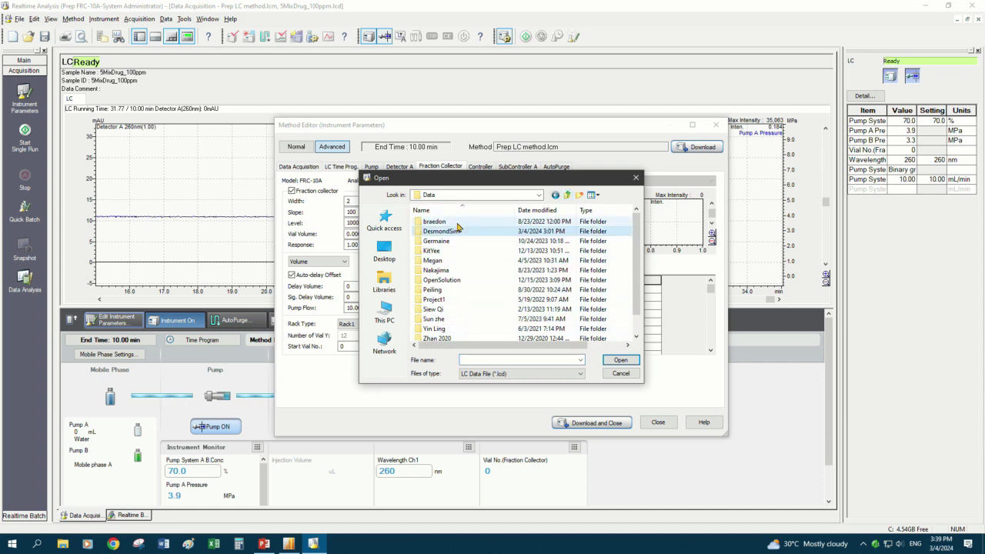
{"action": "double_click", "coordinate": [458, 230]}
{"action": "double_click", "coordinate": [459, 230]}
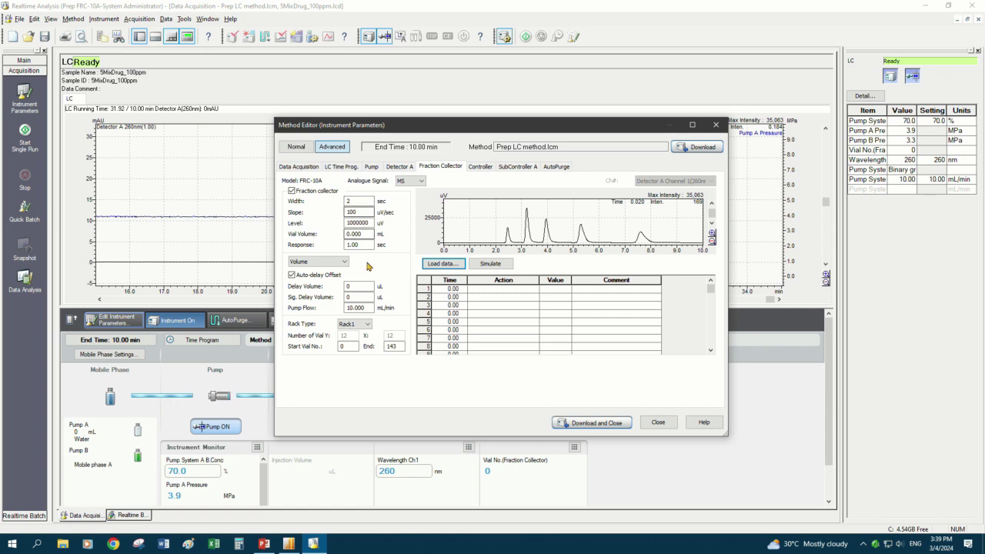
{"action": "left_click", "coordinate": [450, 289]}
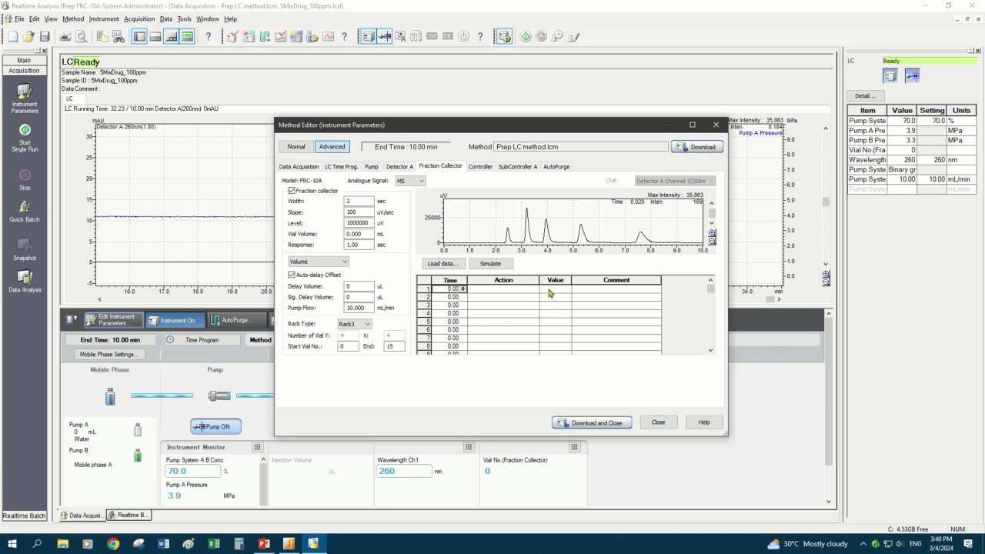
- Add the first peak's Valve Open and Valve Close events, starting at 2.36 min
{"action": "type", "text": "2.36"}
{"action": "left_click", "coordinate": [437, 299]}
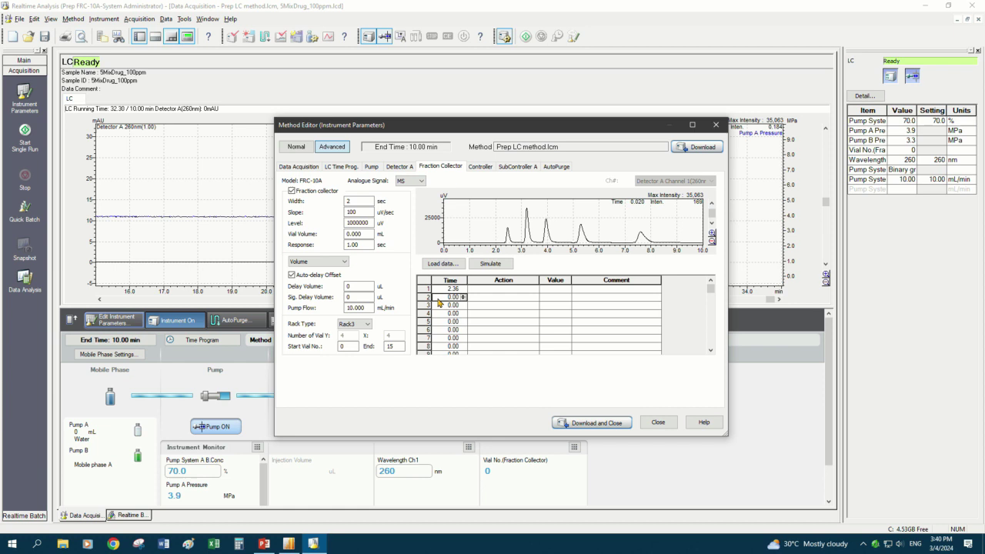
{"action": "type", "text": "2.610"}
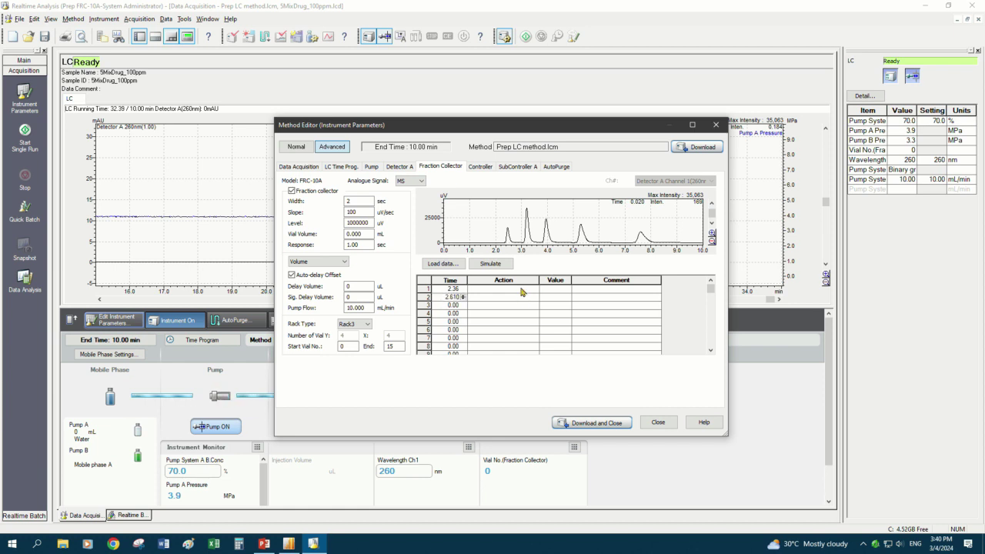
{"action": "left_click", "coordinate": [521, 292]}
{"action": "left_click", "coordinate": [504, 332]}
{"action": "left_click", "coordinate": [504, 298]}
{"action": "left_click", "coordinate": [505, 341]}
- Add Valve Open at 3.08 min and Valve Close at 3.45 min
{"action": "left_click", "coordinate": [440, 310]}
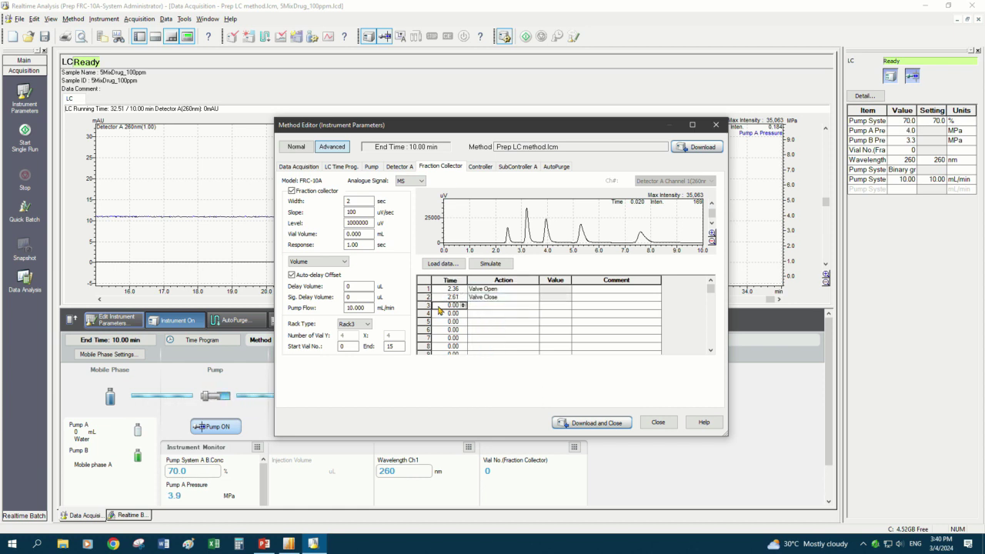
{"action": "type", "text": "3.08"}
{"action": "key", "text": "Return"}
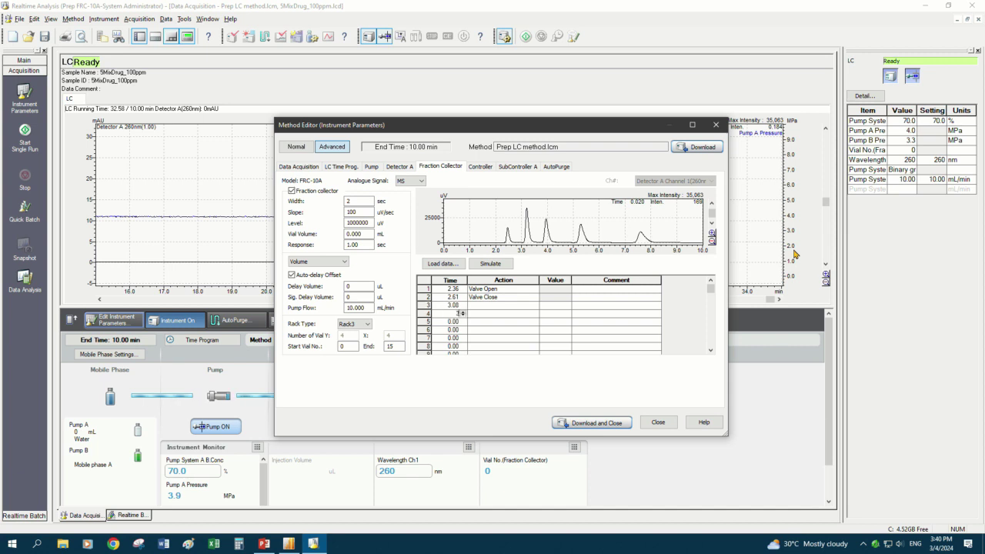
{"action": "type", "text": "3.45"}
{"action": "left_click", "coordinate": [504, 305]}
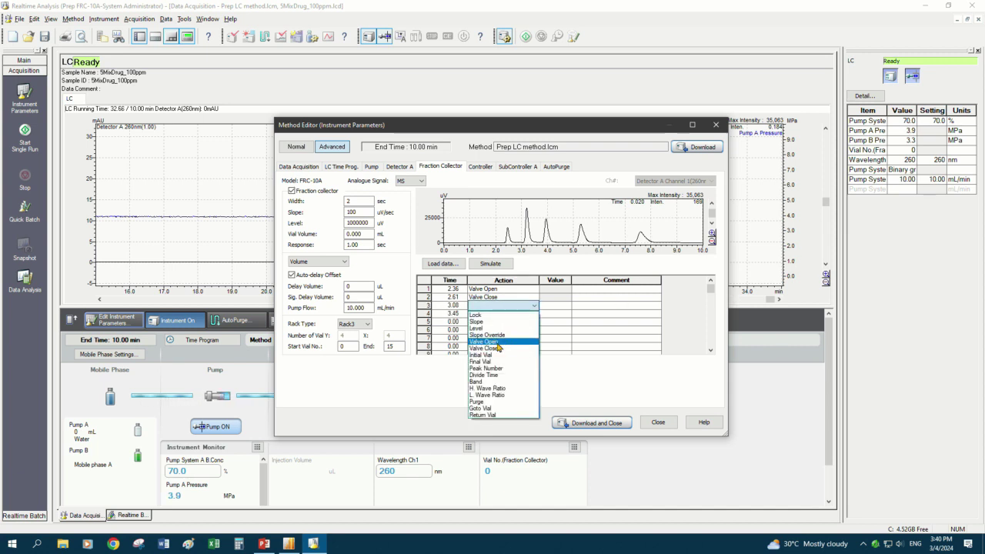
{"action": "left_click", "coordinate": [483, 342]}
{"action": "left_click", "coordinate": [504, 314]}
{"action": "left_click", "coordinate": [498, 357]}
- Add Valve Open at 3.81 min and Valve Close at 4.21 min
{"action": "left_click", "coordinate": [442, 322]}
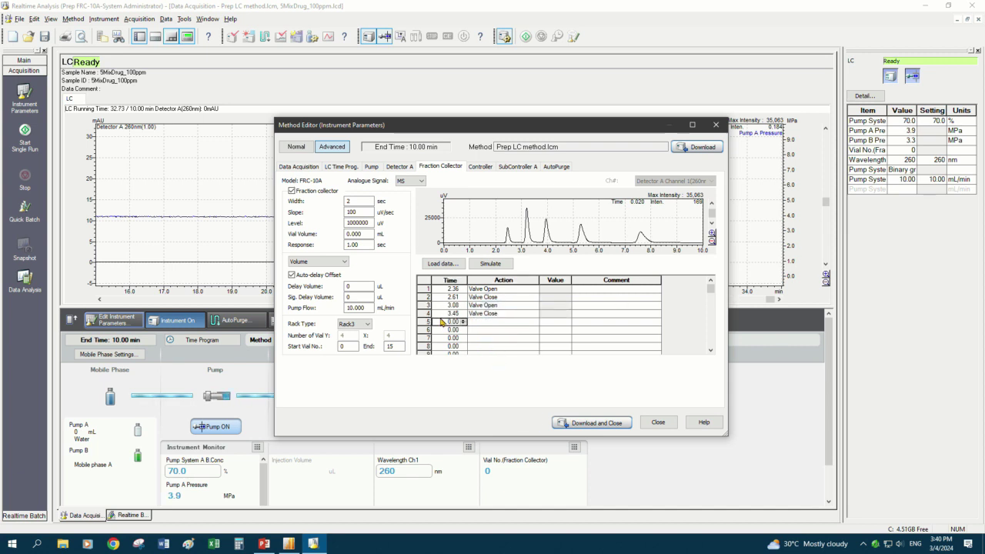
{"action": "type", "text": "3.81"}
{"action": "left_click", "coordinate": [465, 331]}
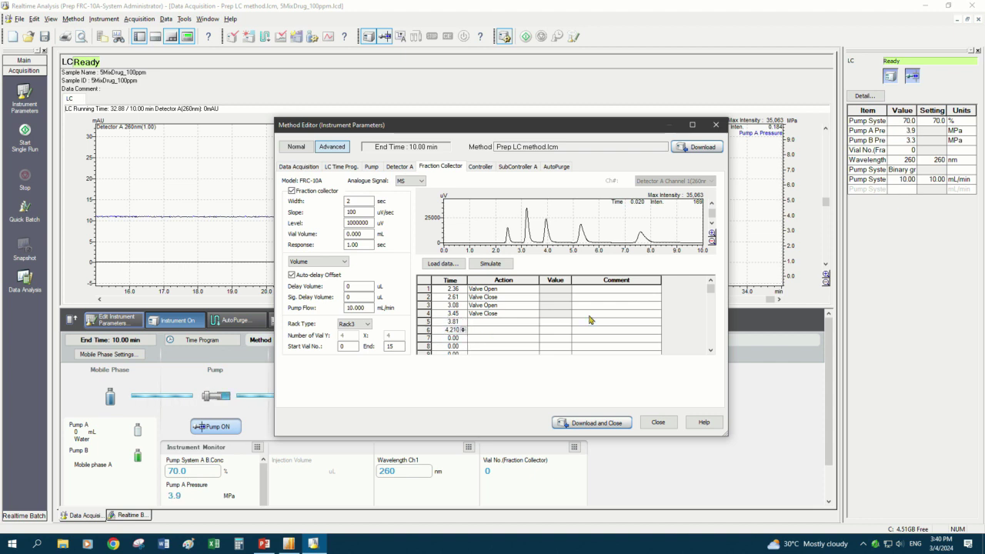
{"action": "type", "text": "4.210"}
{"action": "left_click", "coordinate": [523, 322]}
{"action": "left_click", "coordinate": [500, 358]}
{"action": "left_click", "coordinate": [523, 330]}
{"action": "left_click", "coordinate": [501, 374]}
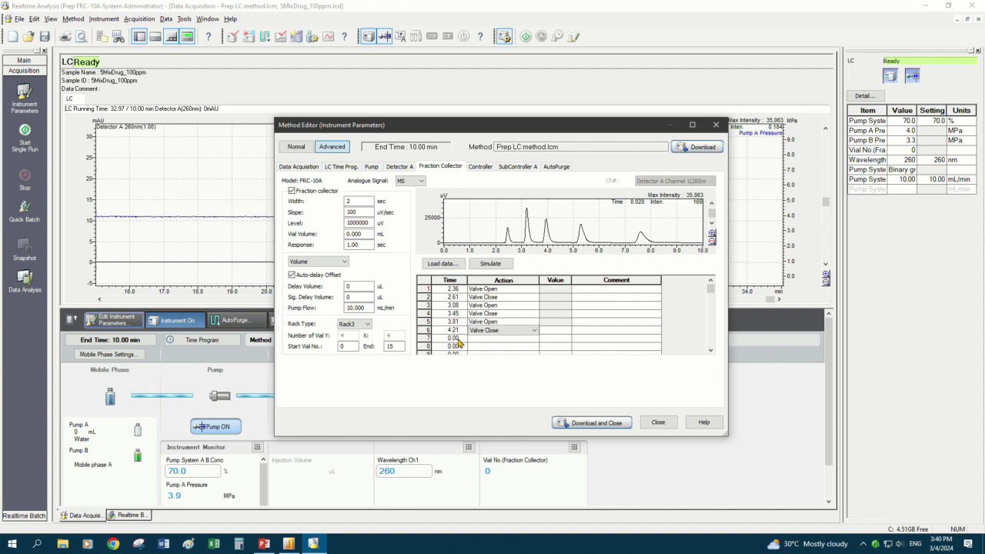
{"action": "left_click", "coordinate": [460, 339]}
{"action": "left_click_drag", "start_coordinate": [711, 289], "coordinate": [711, 291]}
- Add Valve Open at 5.13 min and Valve Close at 5.59 min
{"action": "left_click", "coordinate": [461, 297]}
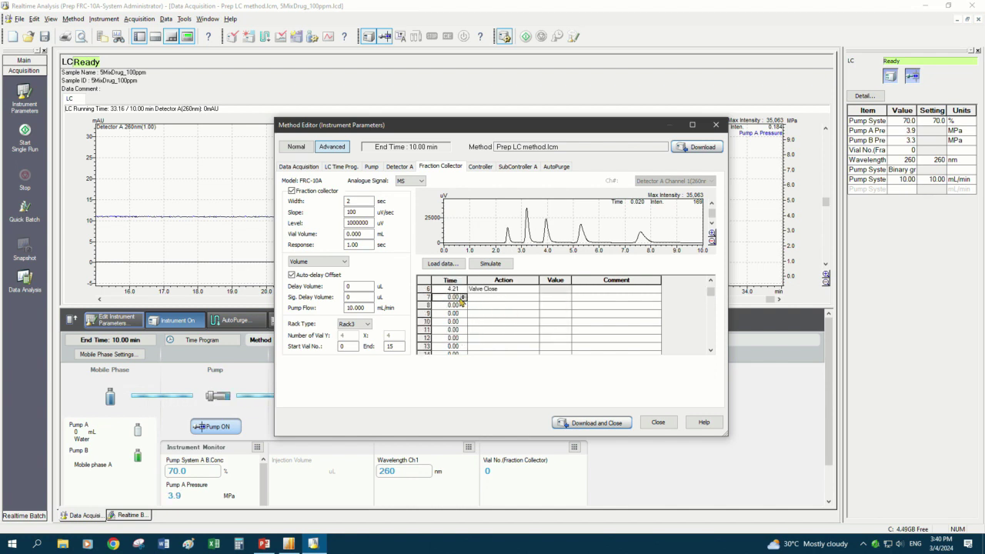
{"action": "type", "text": "5.13"}
{"action": "key", "text": "Return"}
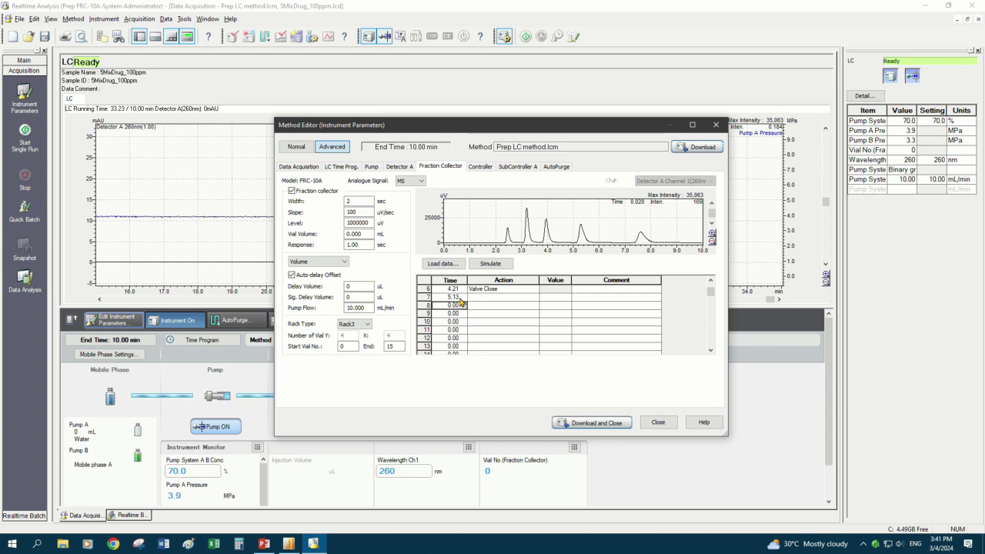
{"action": "type", "text": "5.59"}
{"action": "left_click", "coordinate": [501, 298]}
{"action": "left_click", "coordinate": [487, 333]}
{"action": "left_click", "coordinate": [501, 306]}
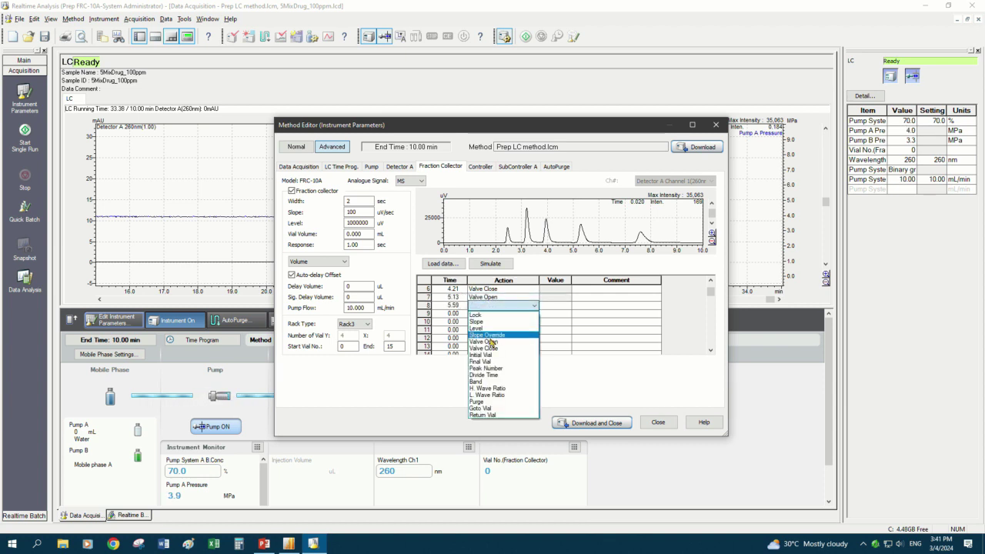
{"action": "left_click", "coordinate": [485, 348]}
- Add Valve Open at 7.38 min and Valve Close at 8.02 min
{"action": "left_click", "coordinate": [455, 313]}
{"action": "type", "text": "7.3"}
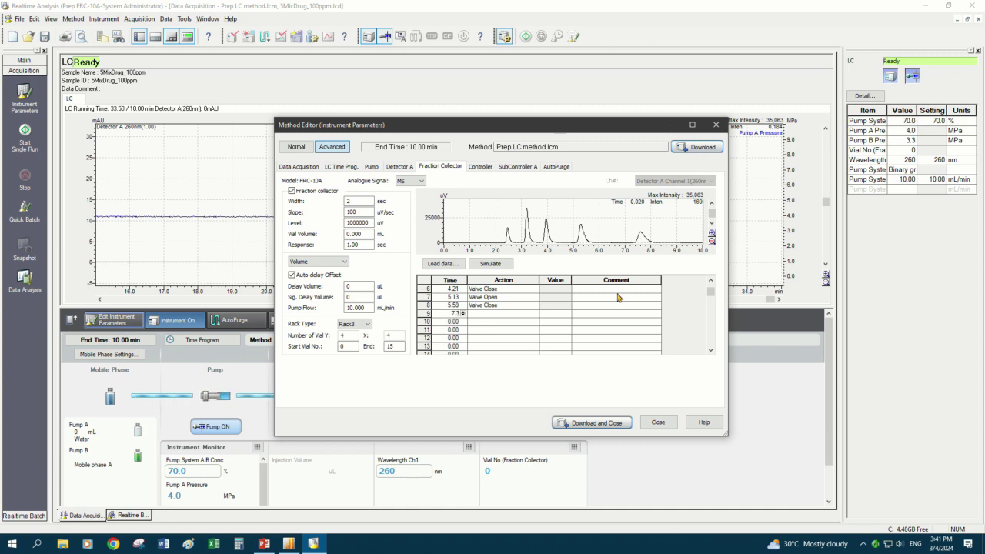
{"action": "type", "text": "8"}
{"action": "key", "text": "Return"}
{"action": "type", "text": "8"}
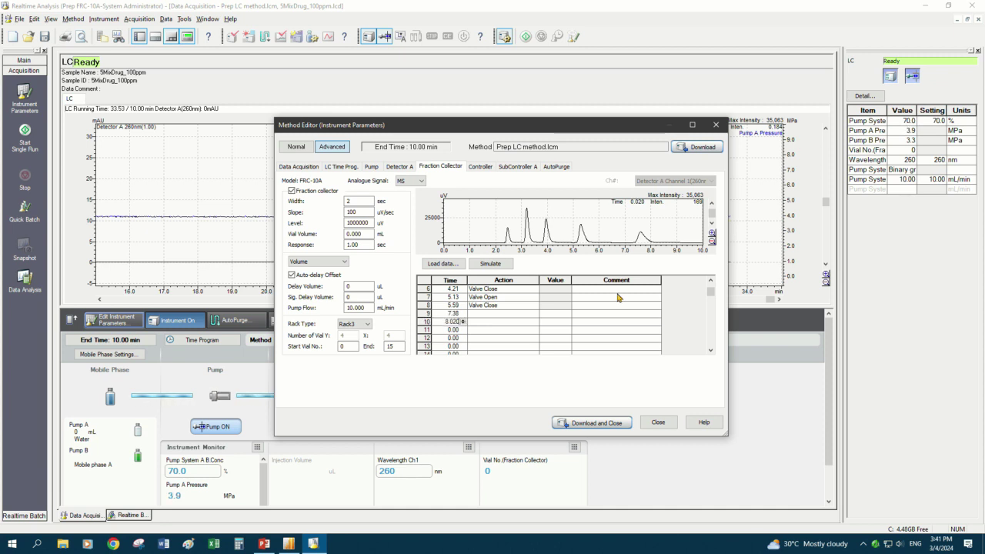
{"action": "type", "text": ".02"}
{"action": "left_click", "coordinate": [536, 312]}
{"action": "left_click", "coordinate": [485, 350]}
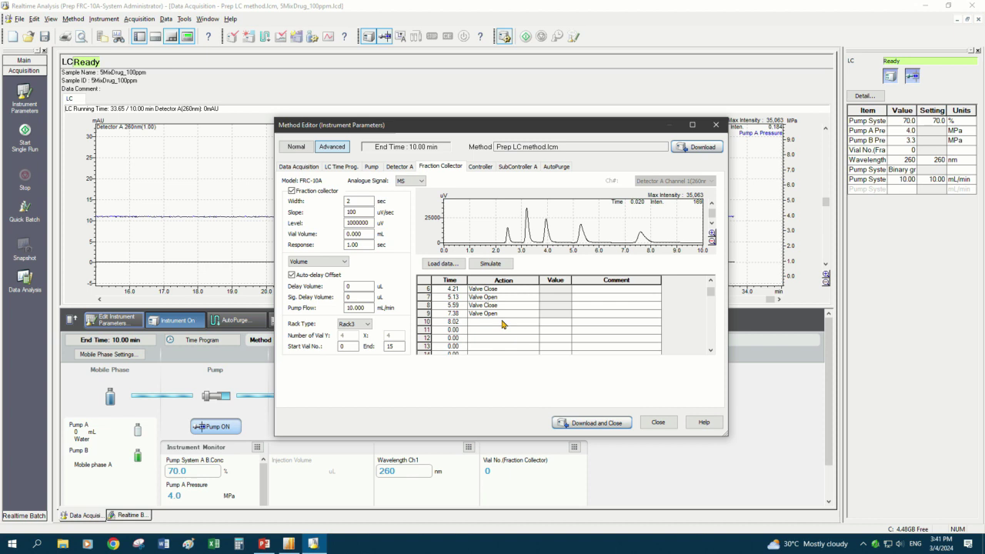
{"action": "left_click", "coordinate": [500, 322]}
{"action": "left_click", "coordinate": [499, 367]}
{"action": "scroll", "coordinate": [500, 323], "scroll_direction": "up", "scroll_amount": 2}
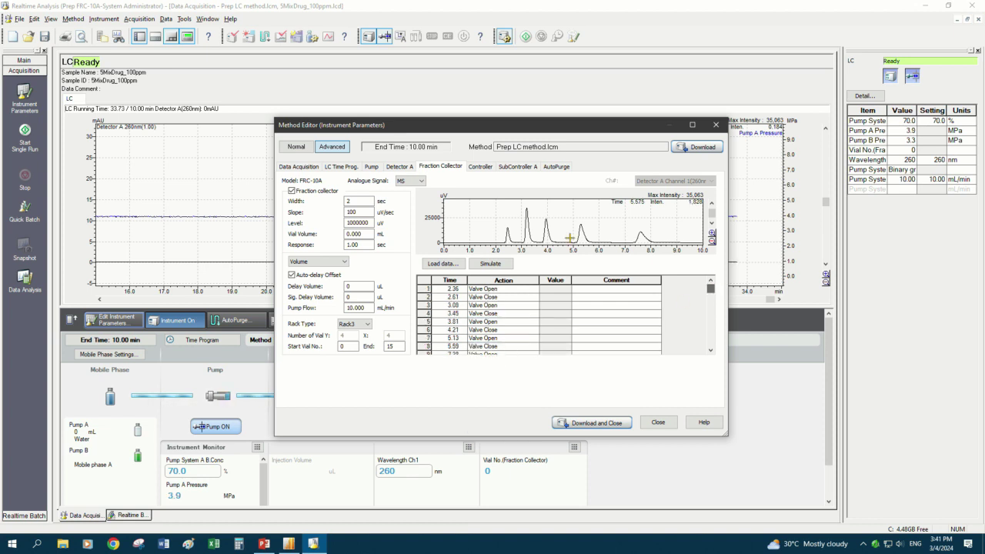
- Simulate collection over the peaks, clear the vial volume value, and keep Rack3 as the rack type
{"action": "left_click", "coordinate": [500, 264]}
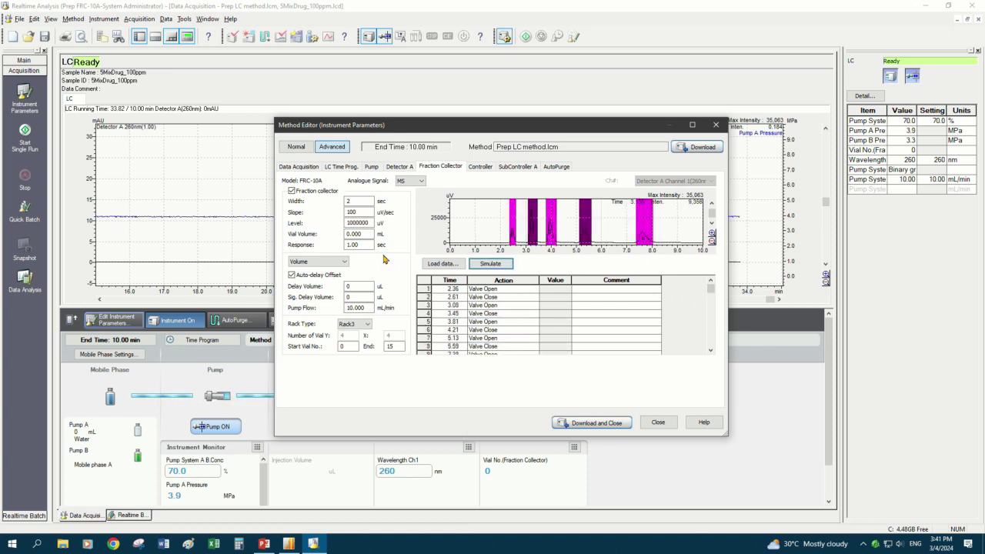
{"action": "double_click", "coordinate": [354, 233]}
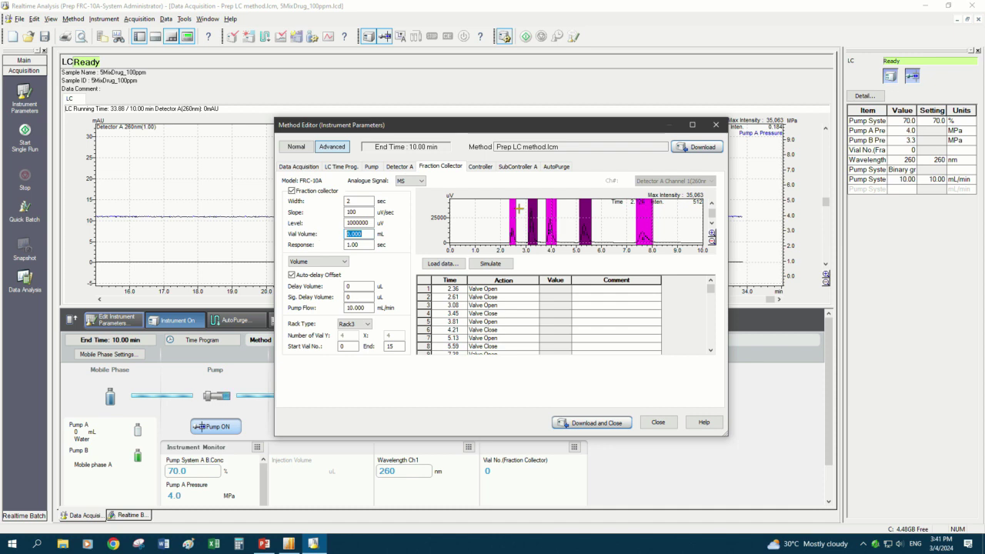
{"action": "key", "text": "BackSpace"}
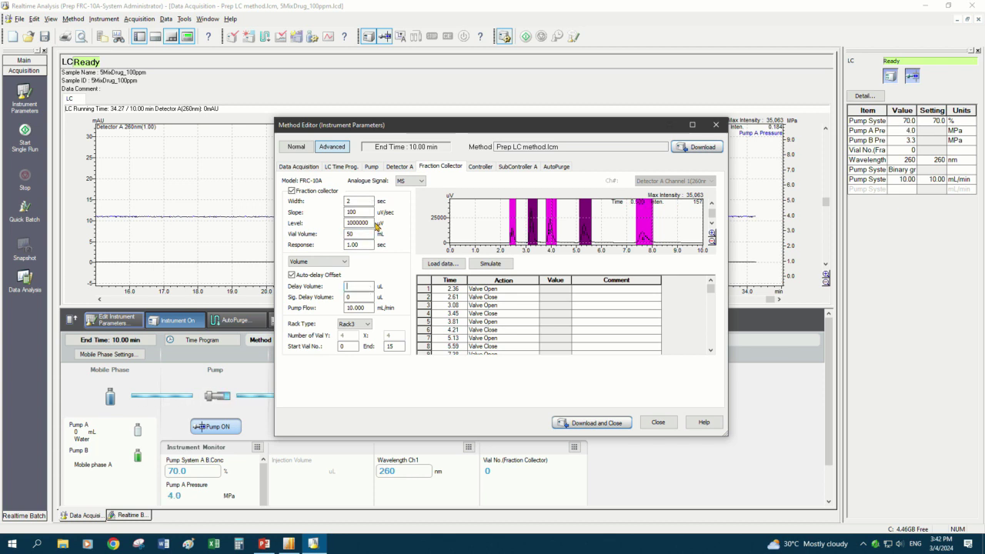
{"action": "left_click", "coordinate": [368, 327]}
{"action": "left_click", "coordinate": [360, 348]}
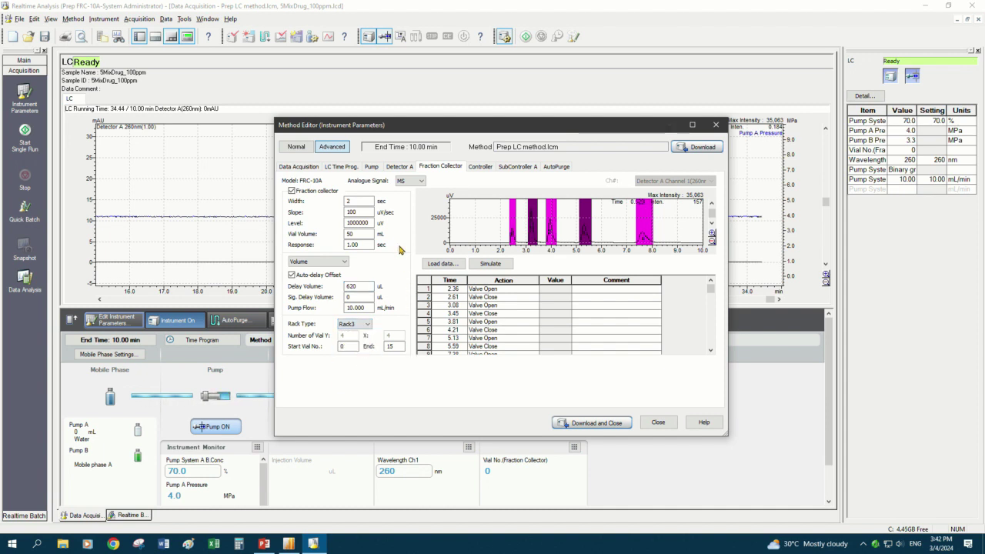
{"action": "left_click_drag", "start_coordinate": [371, 221], "coordinate": [294, 223]}
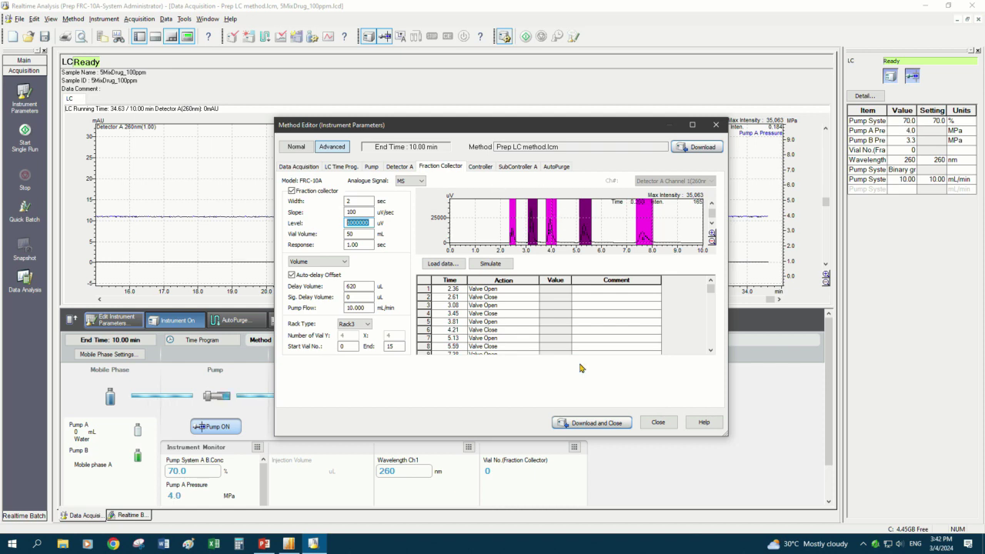
- Download the method to the instrument and start saving it under the new name 'Prep LC method_Collection'
{"action": "left_click", "coordinate": [609, 423]}
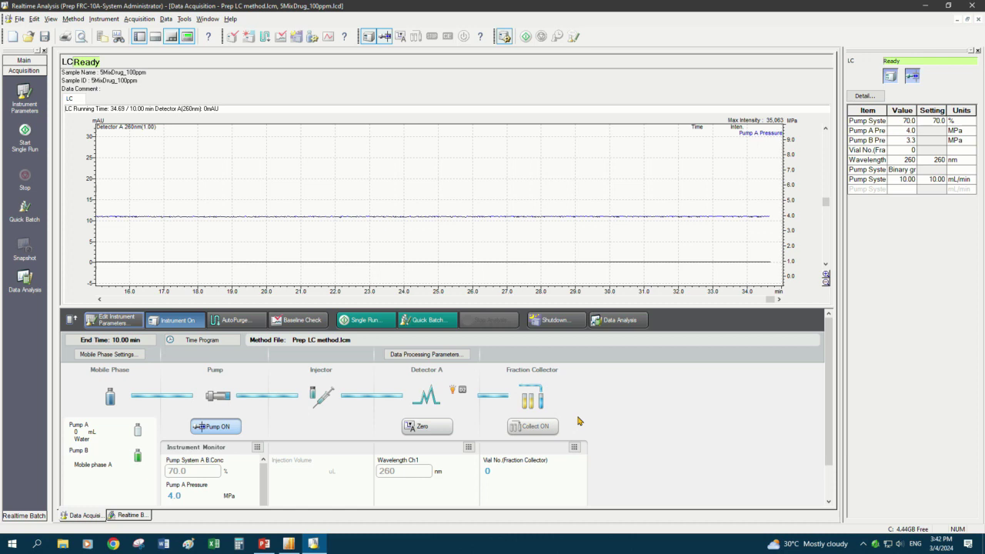
{"action": "left_click", "coordinate": [19, 19]}
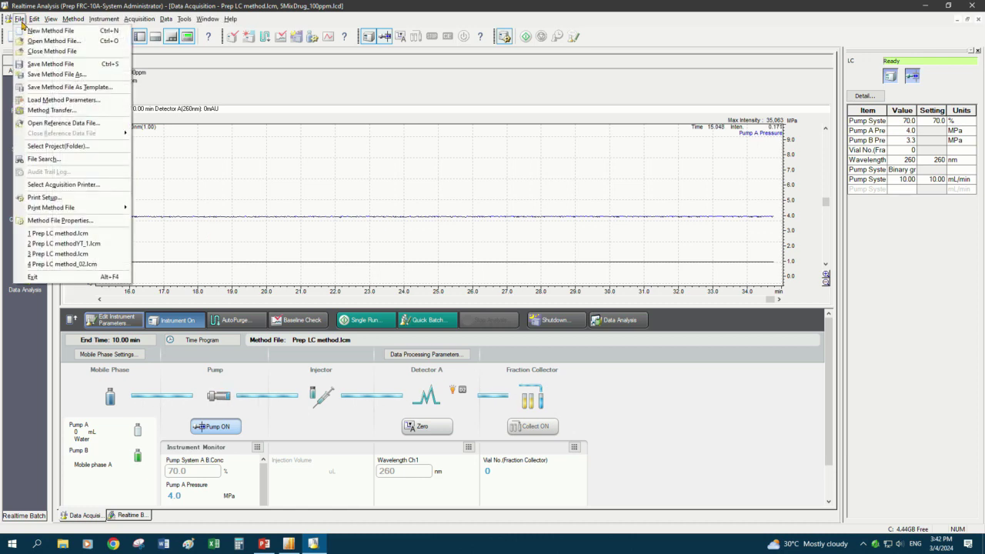
{"action": "left_click", "coordinate": [53, 74]}
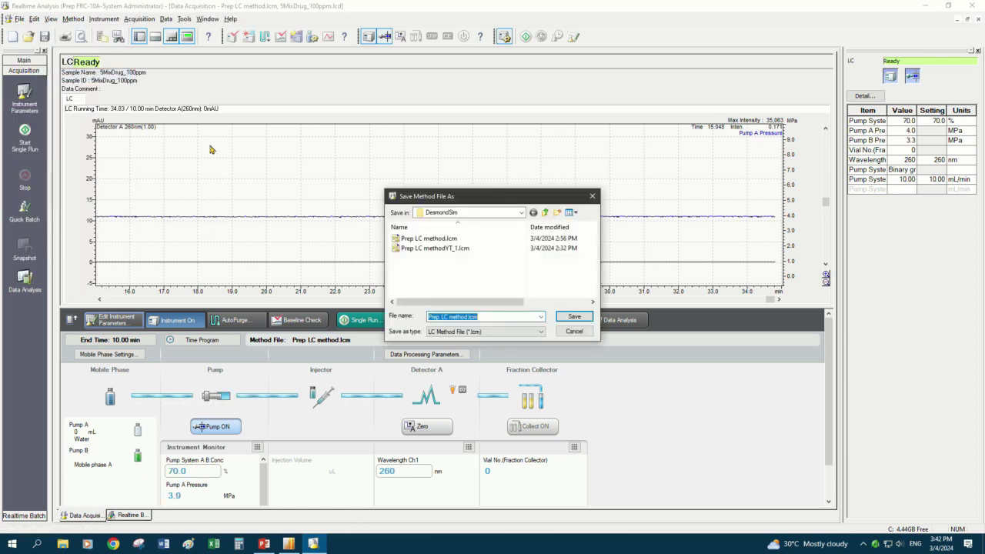
{"action": "left_click", "coordinate": [471, 239]}
{"action": "left_click", "coordinate": [484, 315]}
{"action": "key", "text": "BackSpace"}
{"action": "key", "text": "BackSpace"}
{"action": "key", "text": "BackSpace"}
{"action": "key", "text": "BackSpace"}
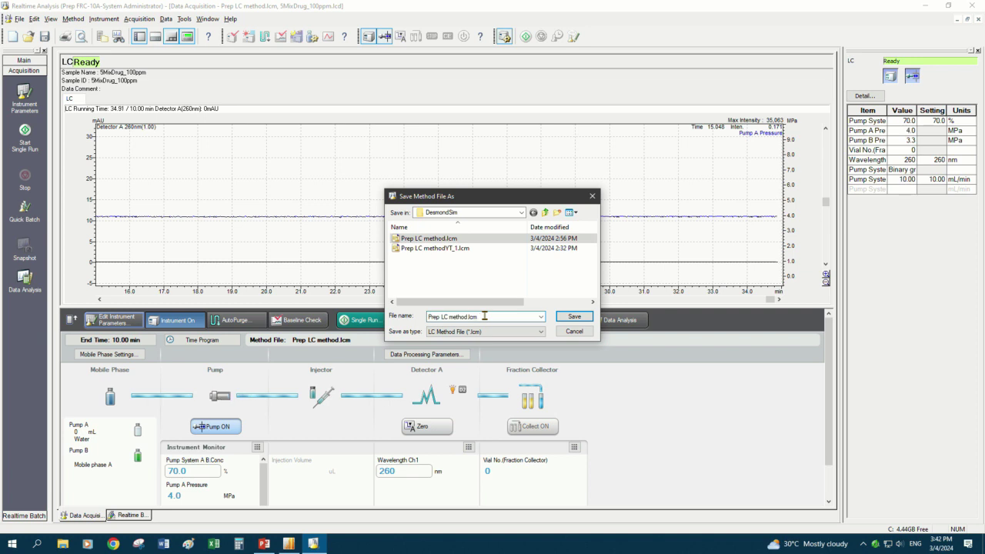
{"action": "type", "text": "_Collection"}
- Confirm saving the method file as 'Prep LC method_Collection'
{"action": "left_click", "coordinate": [575, 317]}
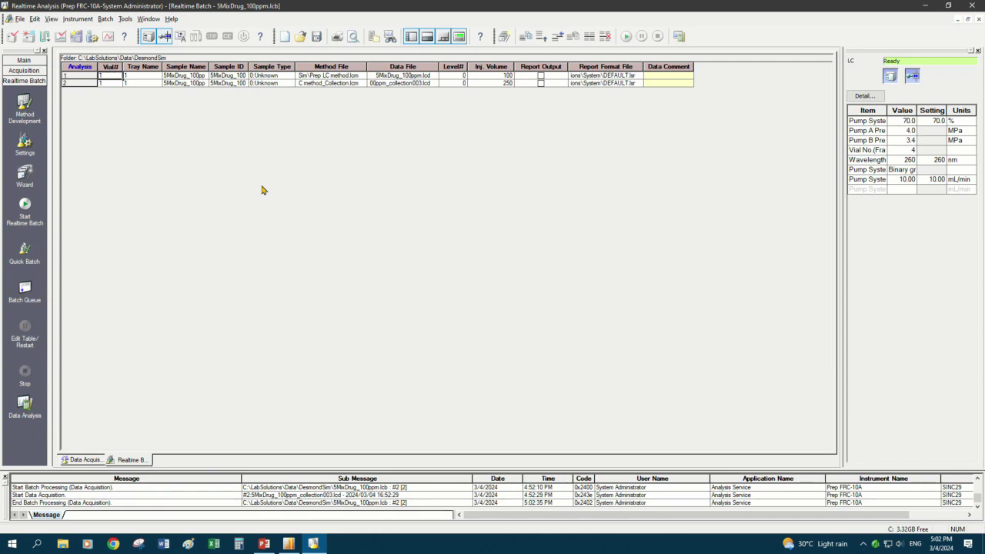
- Open 5MixDrug_100ppm_collection003.lcd in Postrun Data Analysis to view its chromatogram
{"action": "left_click", "coordinate": [925, 6]}
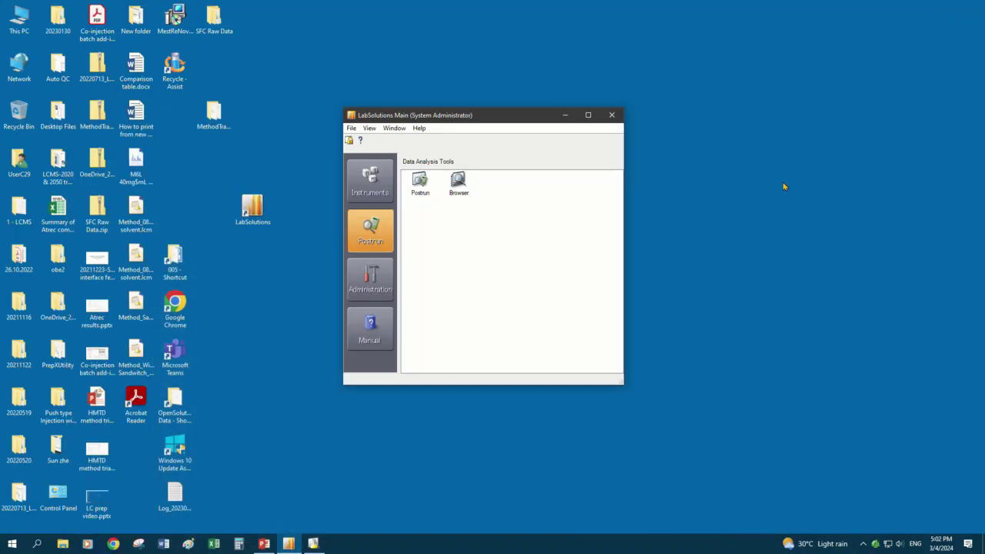
{"action": "left_click", "coordinate": [421, 181]}
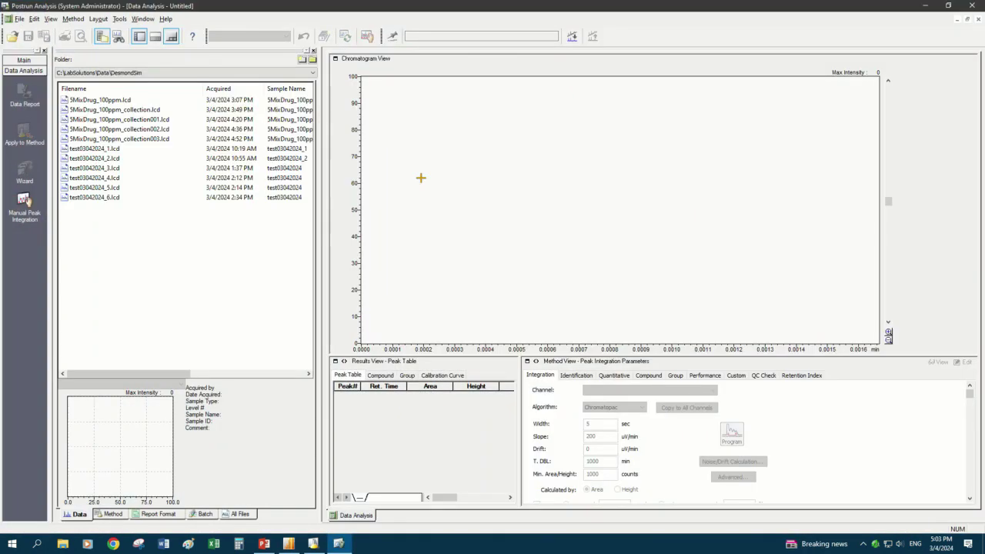
{"action": "double_click", "coordinate": [121, 138]}
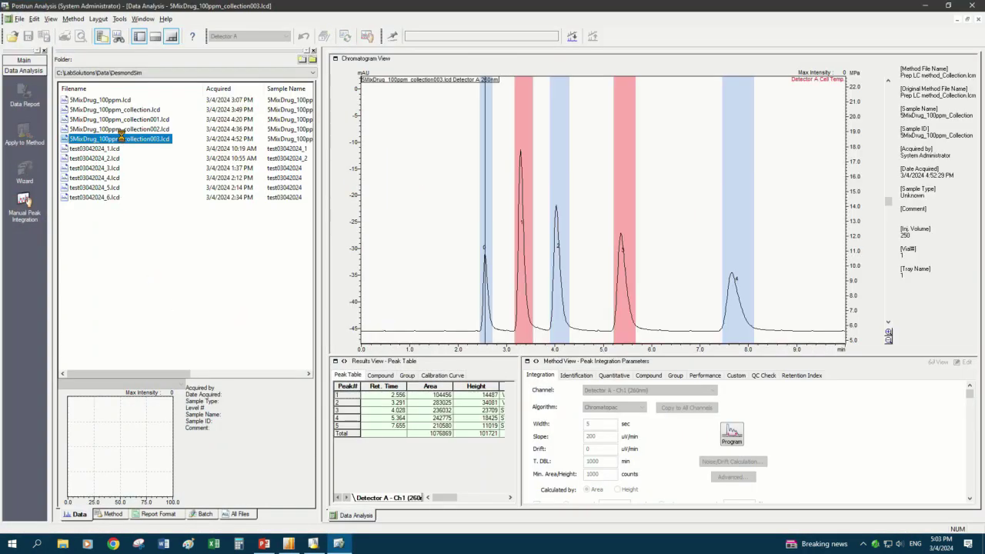